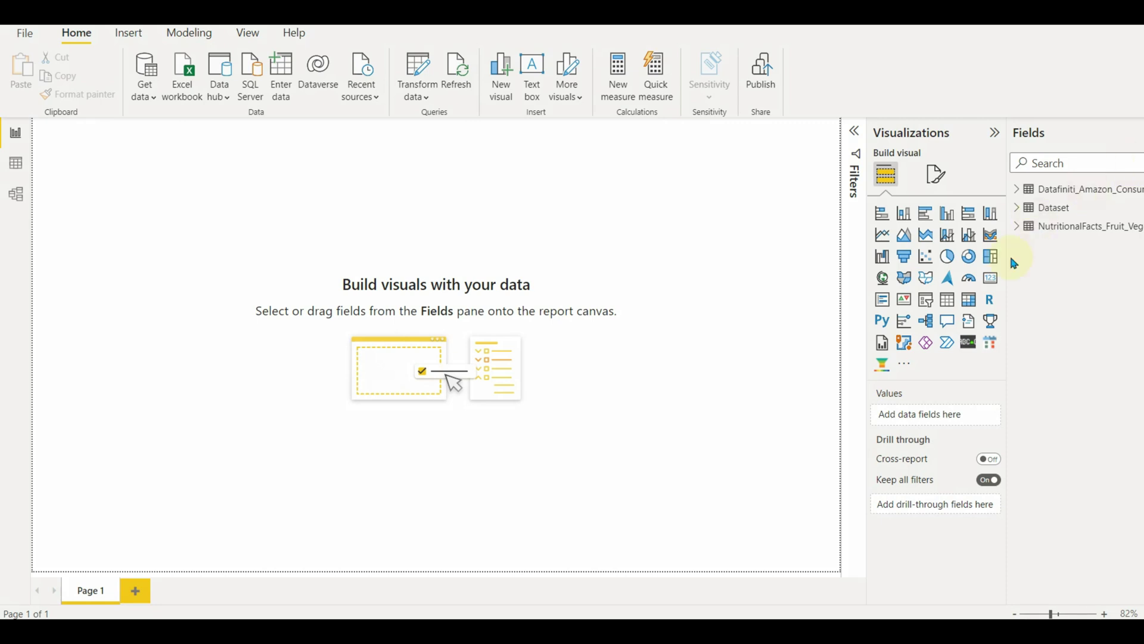
Import the Word Cloud custom visual from the visuals catalogue by searching 'word'
left_click(901, 367)
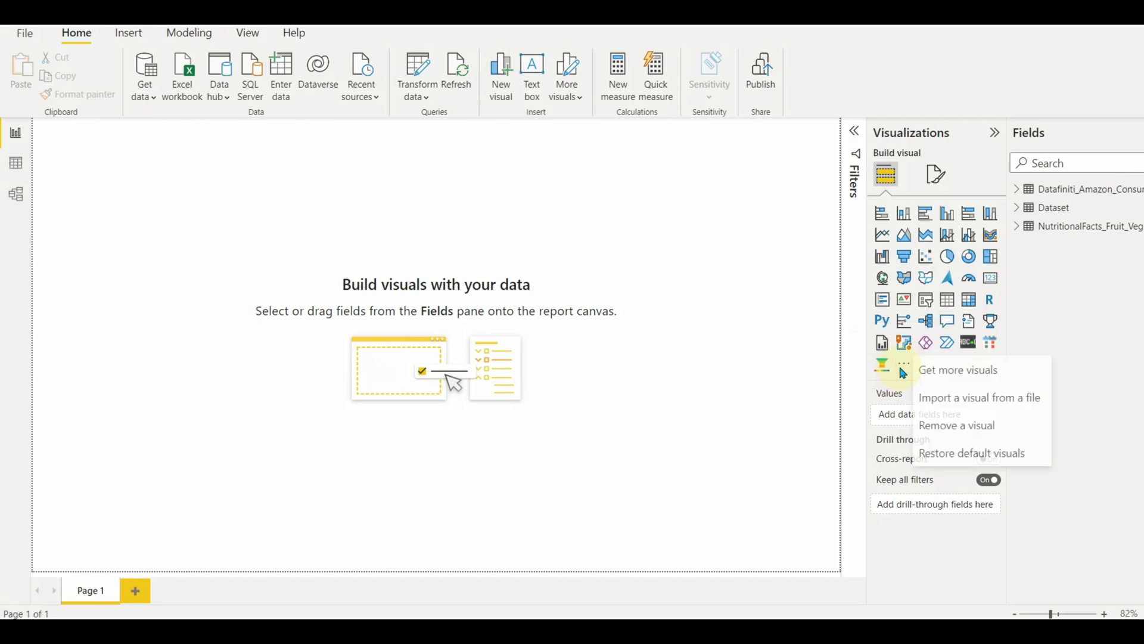
left_click(951, 380)
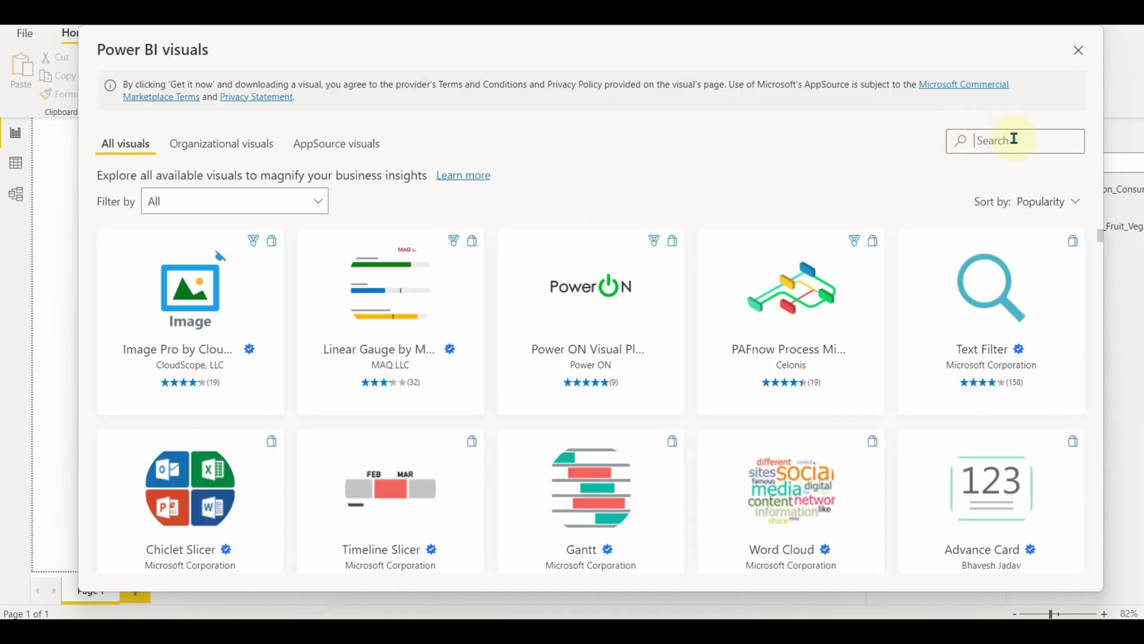
type("word")
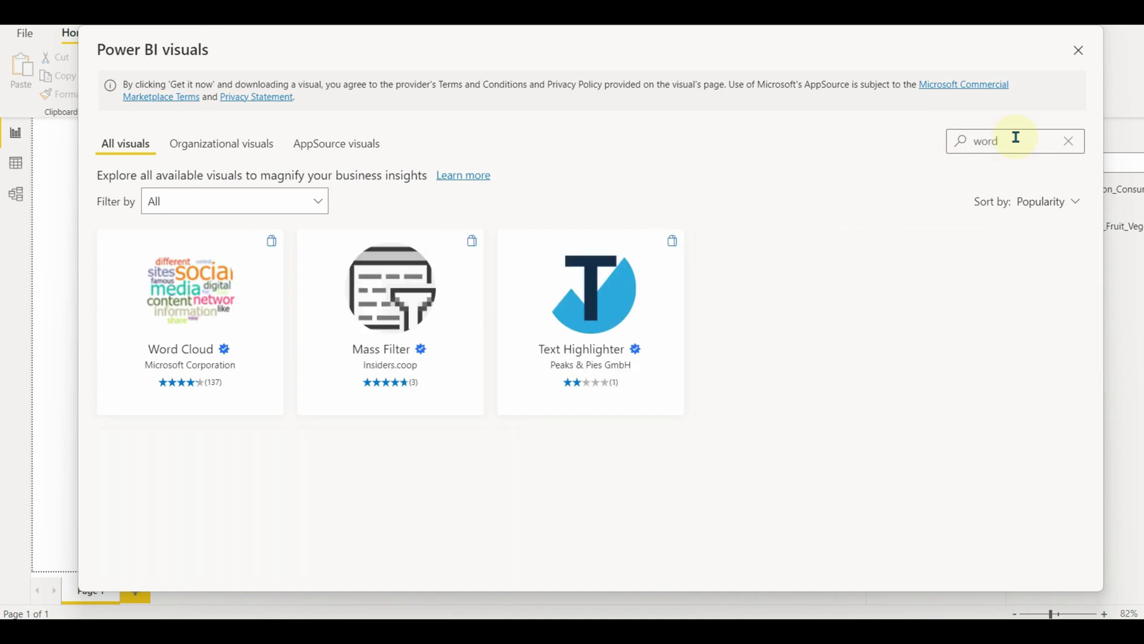
left_click(219, 283)
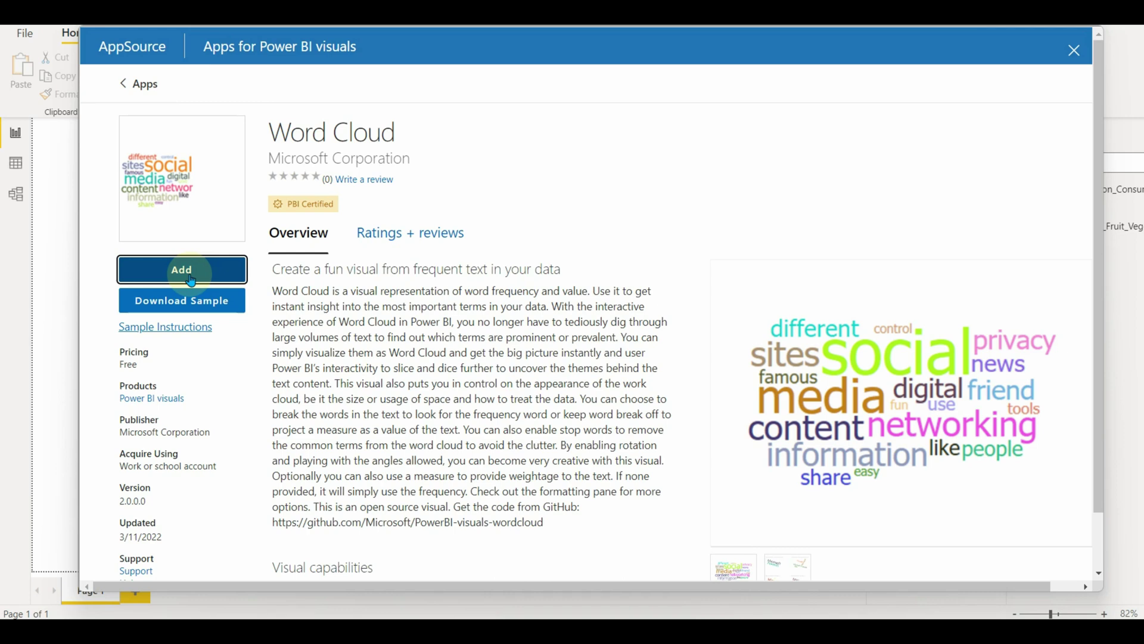
left_click(191, 279)
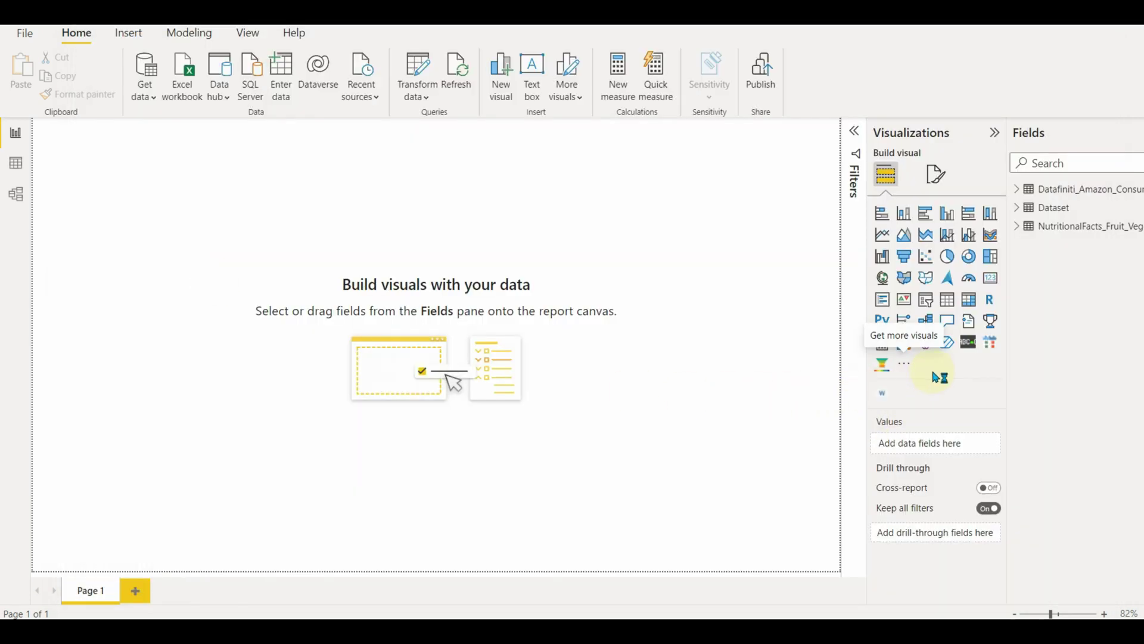
Place a new Word Cloud visual on the page, reposition it and enlarge it
left_click(726, 335)
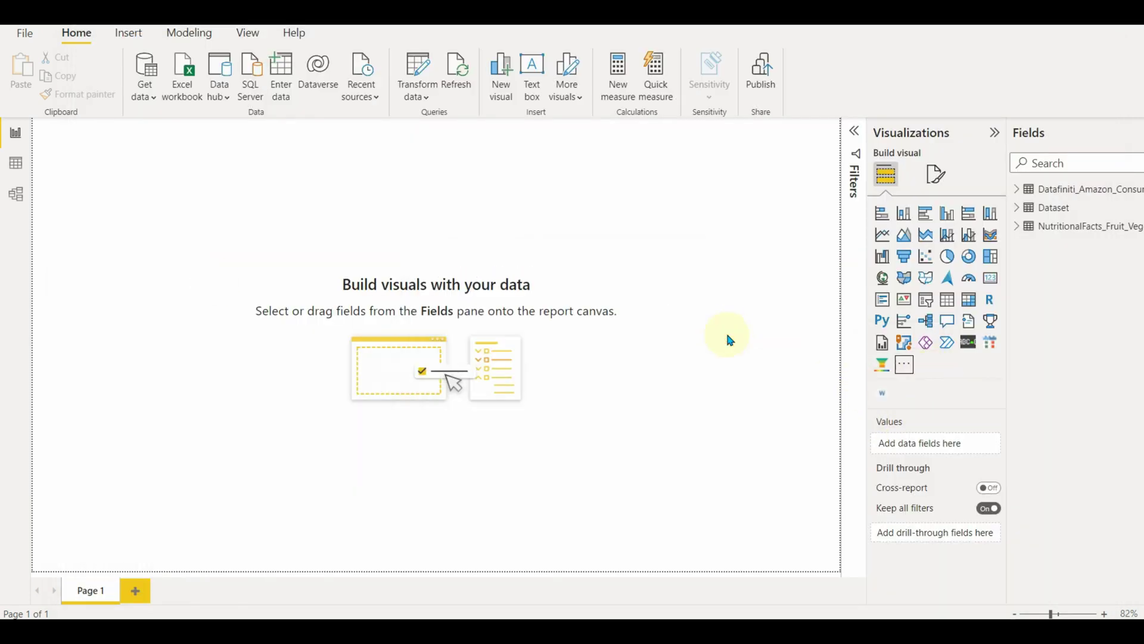
left_click(882, 393)
left_click_drag(134, 185, 277, 212)
left_click_drag(330, 297, 652, 422)
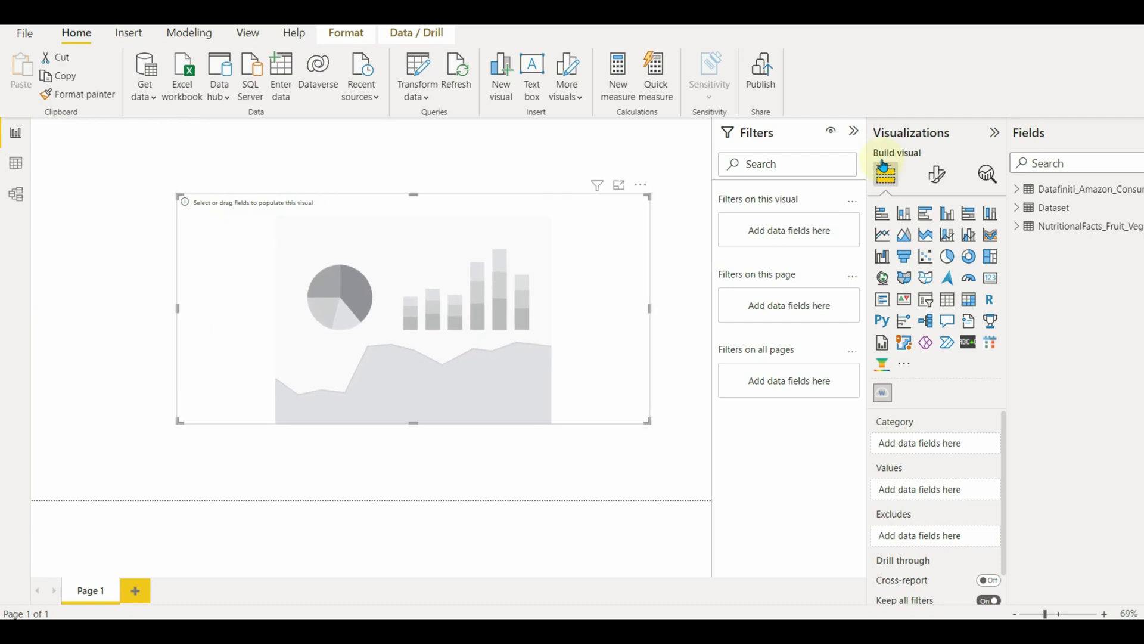
left_click(854, 131)
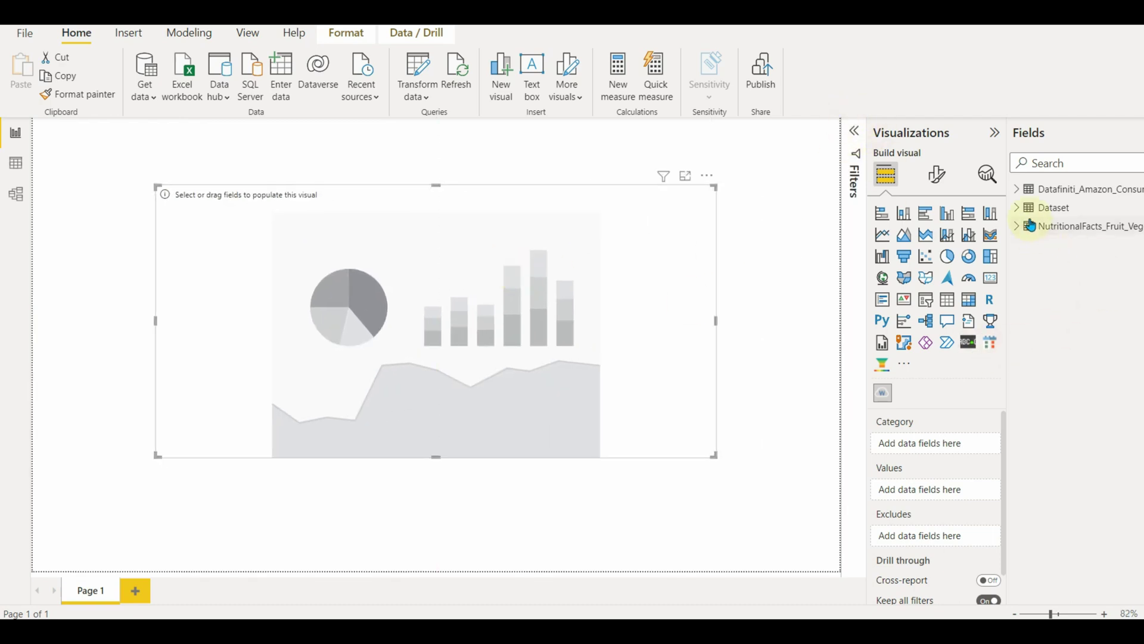
Use Extract key phrases as the category and the first KeyPhrase as the word values
left_click(1018, 192)
scroll(1109, 464, "down", 3)
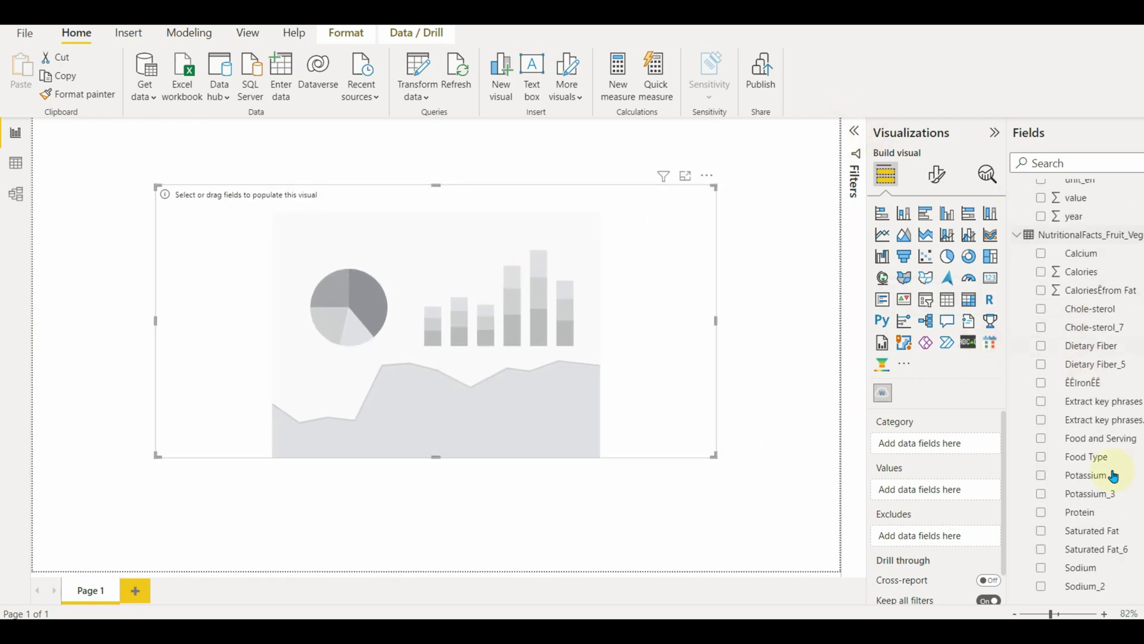
left_click(1042, 389)
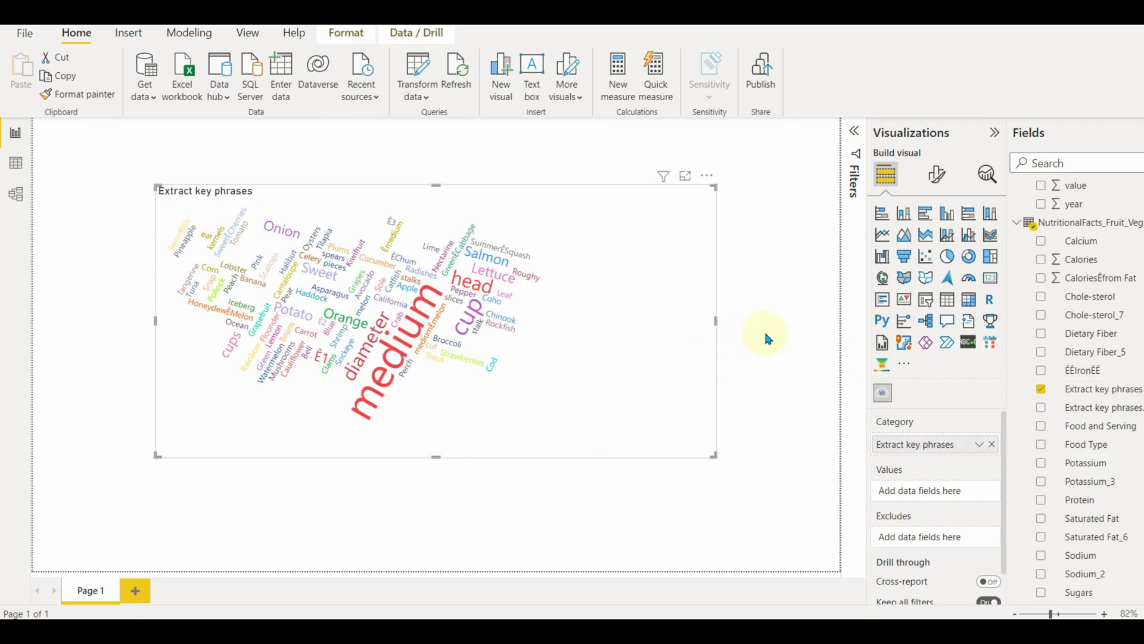
mouse_move(714, 457)
left_mouse_down()
mouse_move(573, 426)
mouse_move(717, 456)
left_mouse_up()
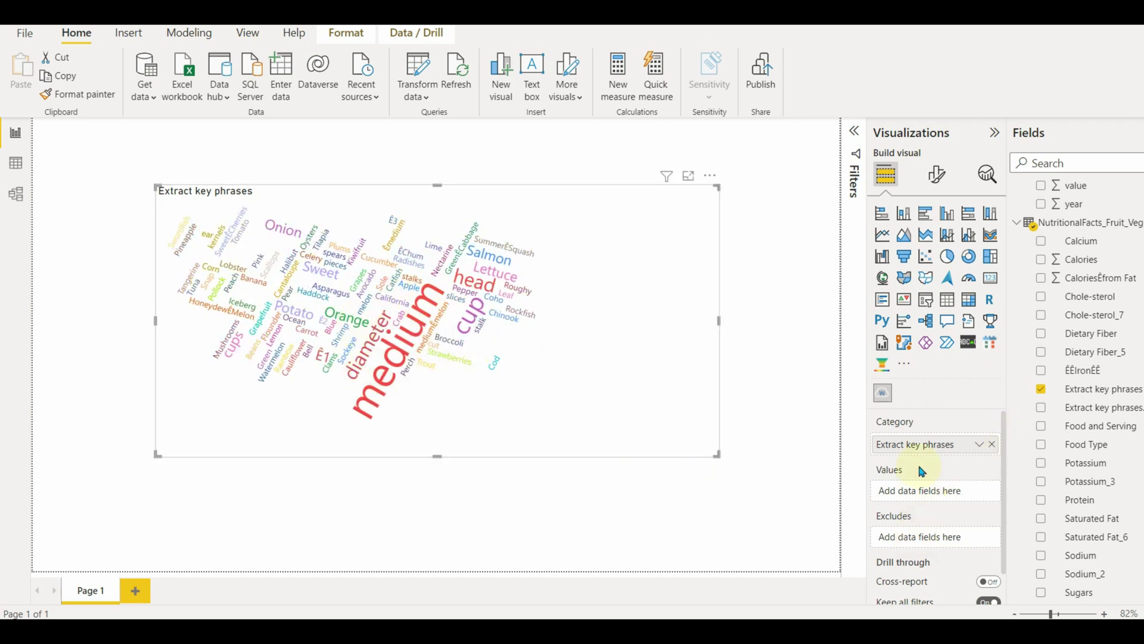
scroll(918, 461, "down", 1)
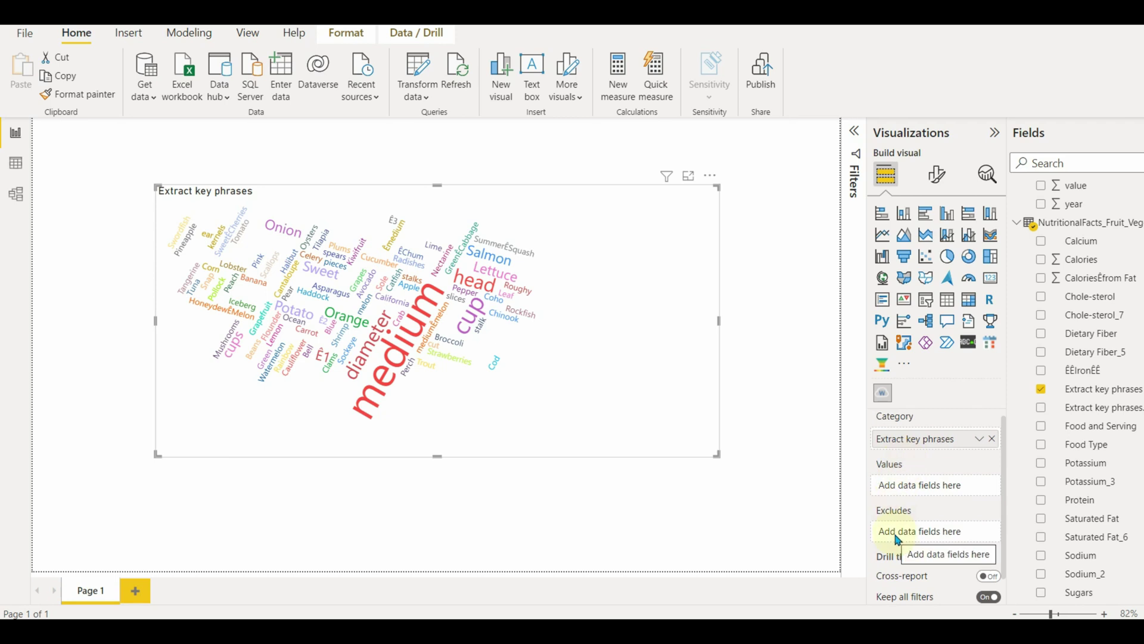
left_click_drag(1107, 405, 952, 492)
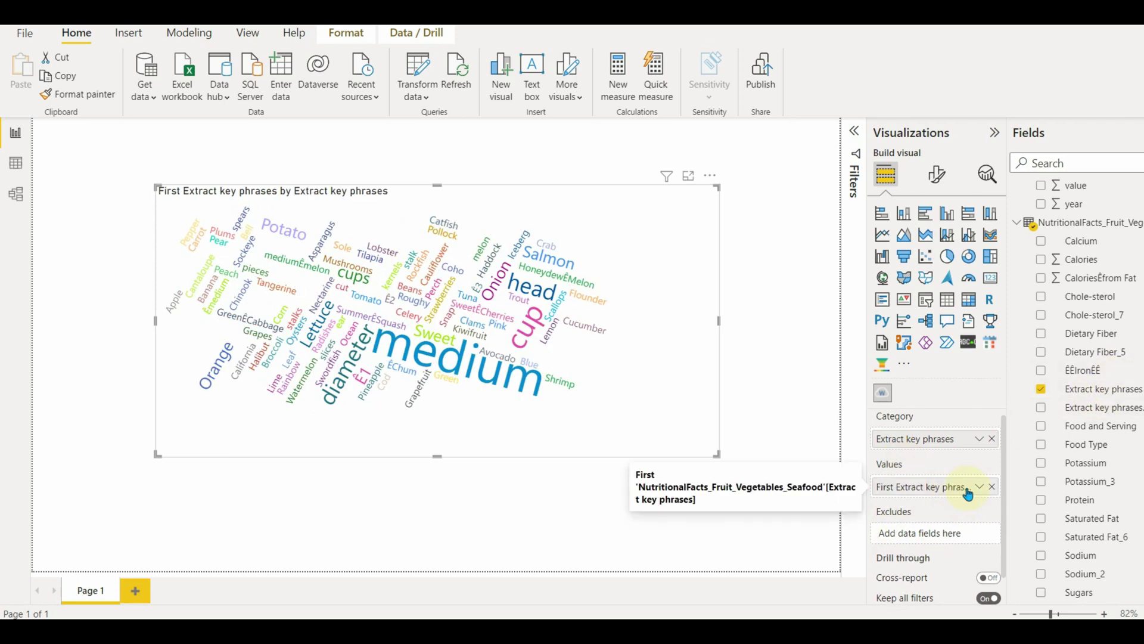
left_click_drag(1047, 391, 937, 536)
left_click(992, 534)
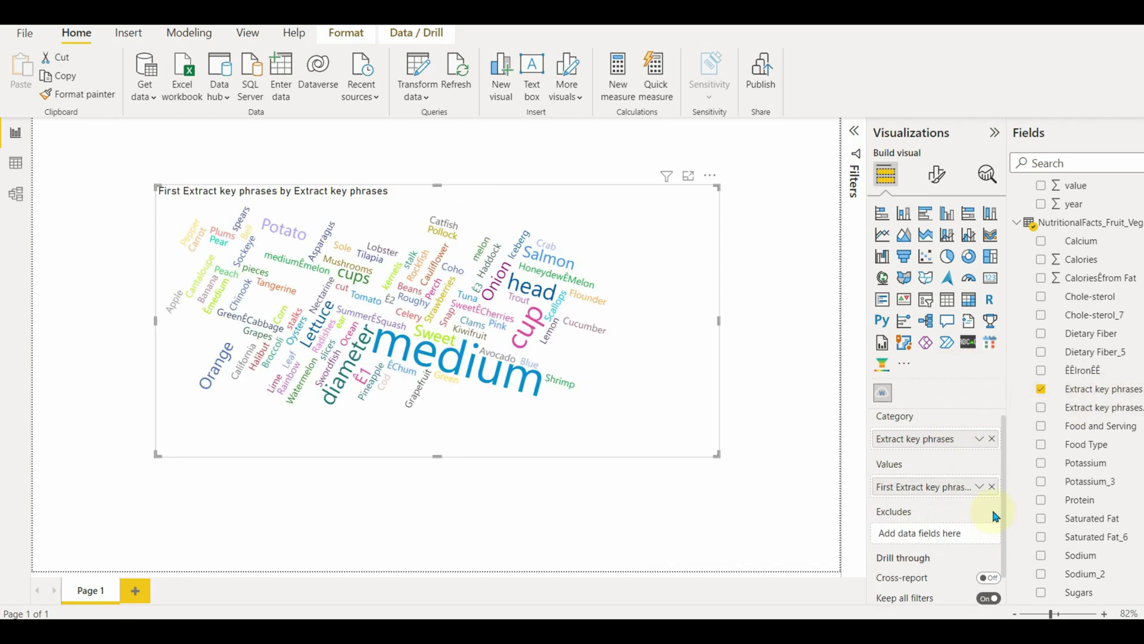
left_click_drag(868, 414, 792, 431)
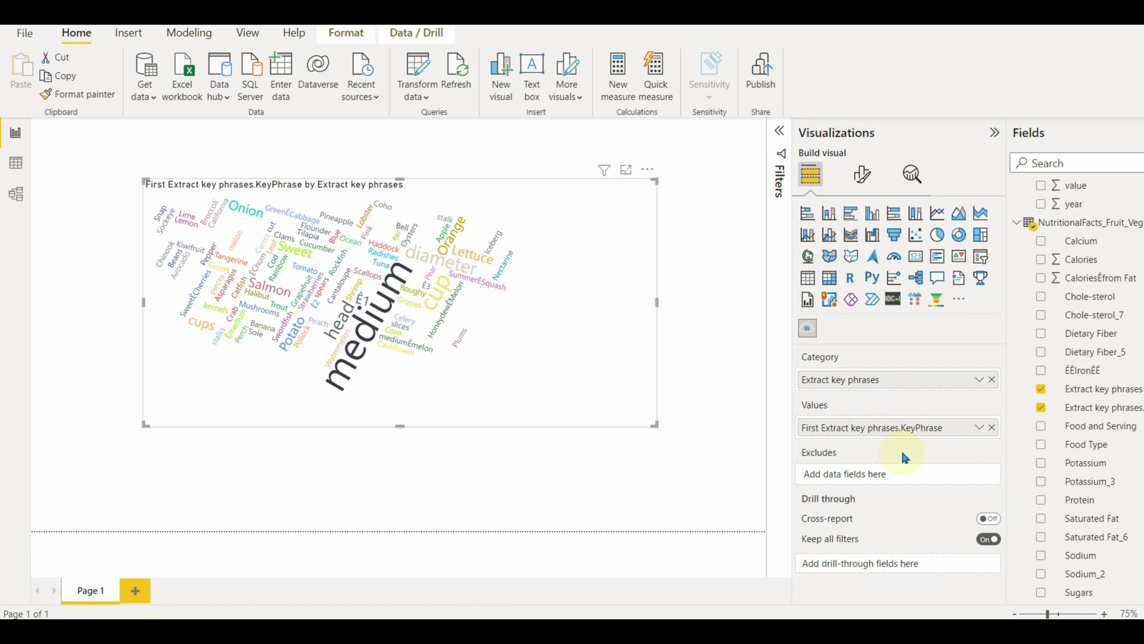
In the word cloud's General settings, leave word-breaking on and turn Special characters on
left_click(865, 178)
left_click(888, 280)
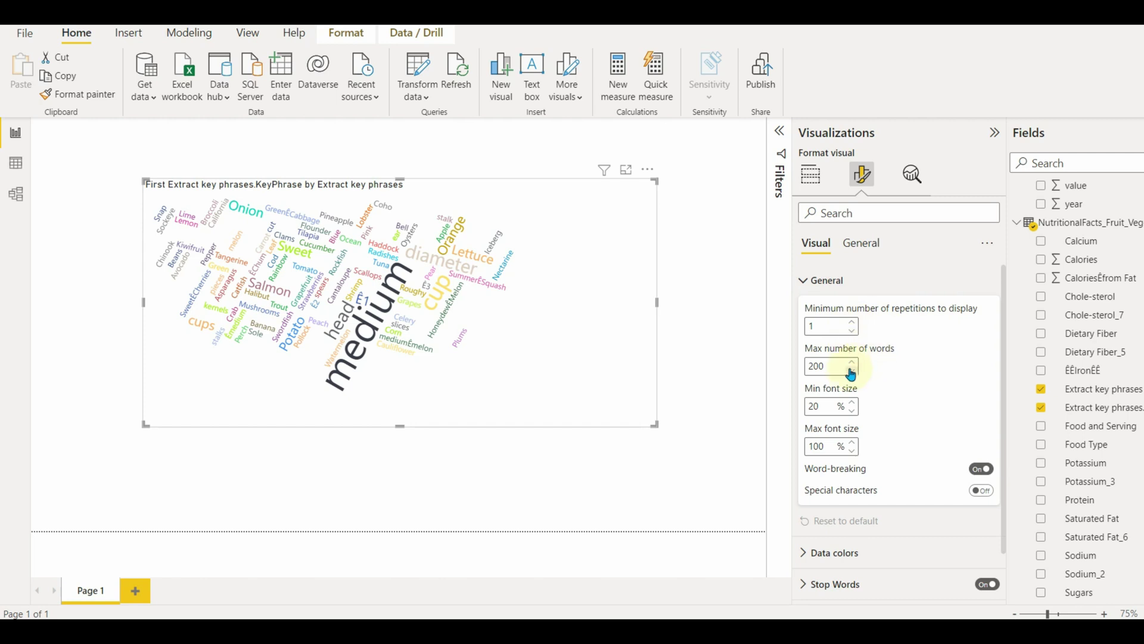
scroll(865, 396, "down", 1)
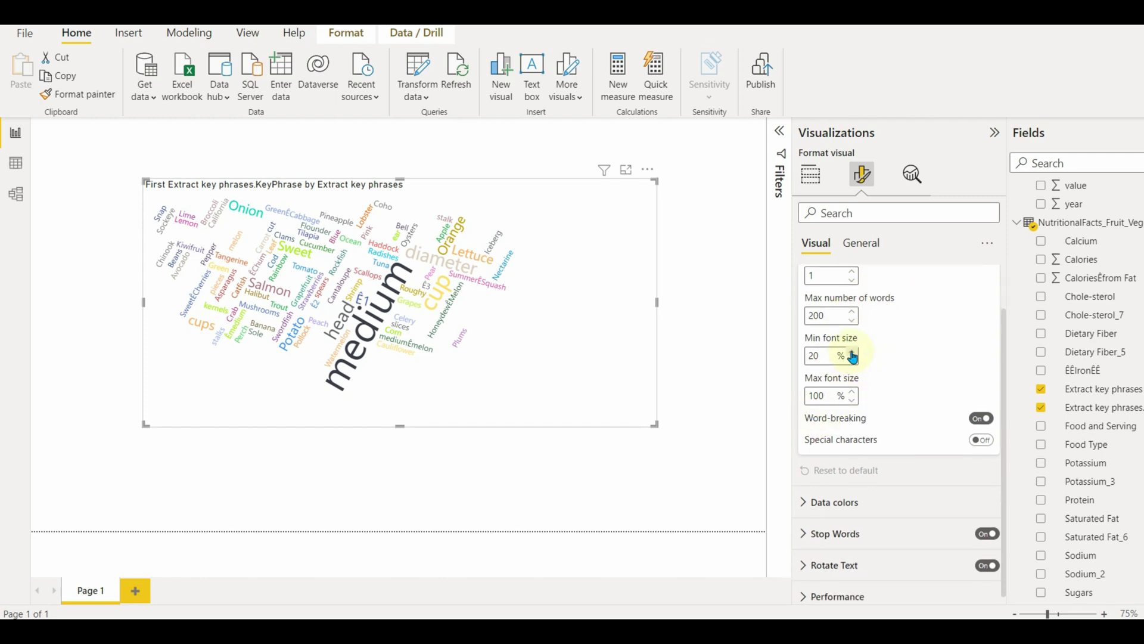
left_click(853, 351)
left_click(853, 360)
left_click(853, 399)
left_click(978, 419)
left_click(977, 419)
left_click(982, 440)
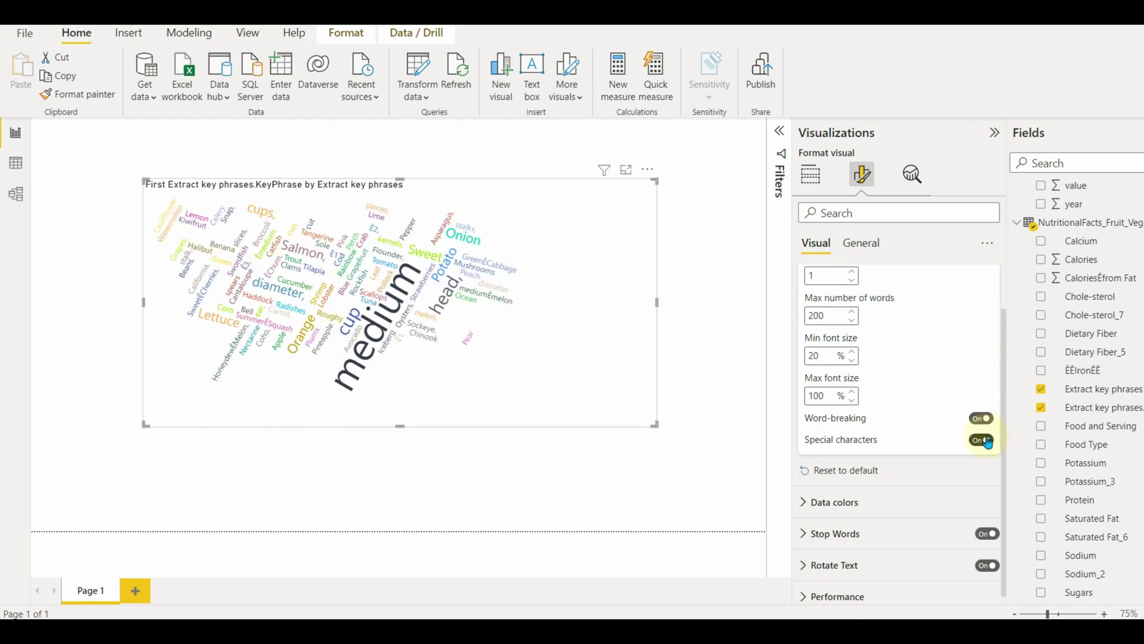
left_click(987, 442)
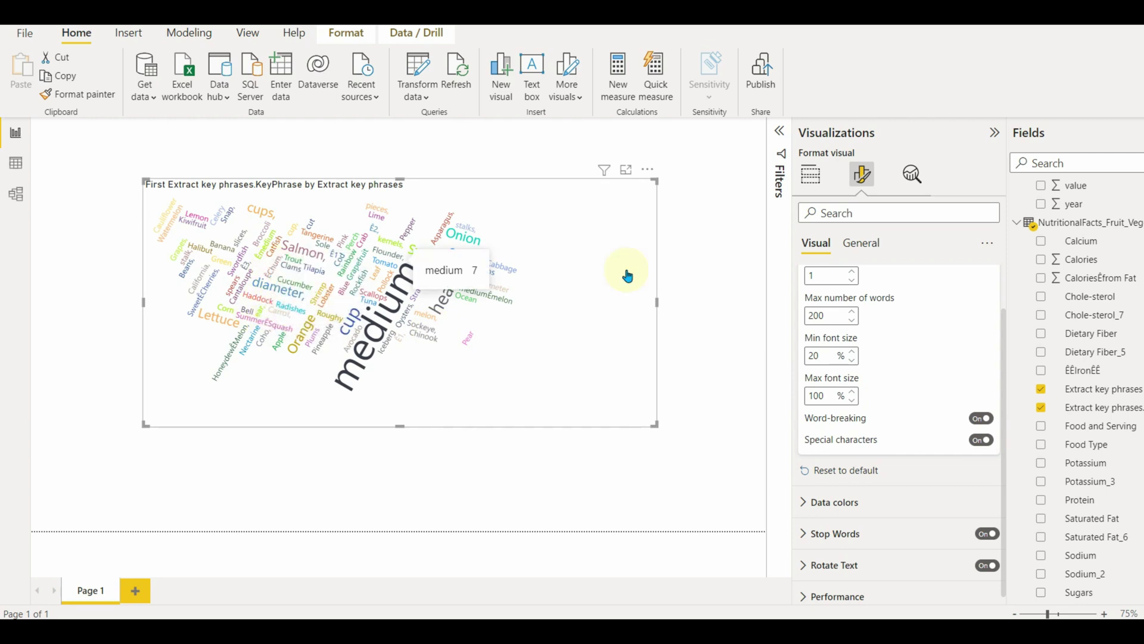
scroll(896, 448, "up", 2)
Enable the default stop word list, keeping stop word removal on
left_click(853, 275)
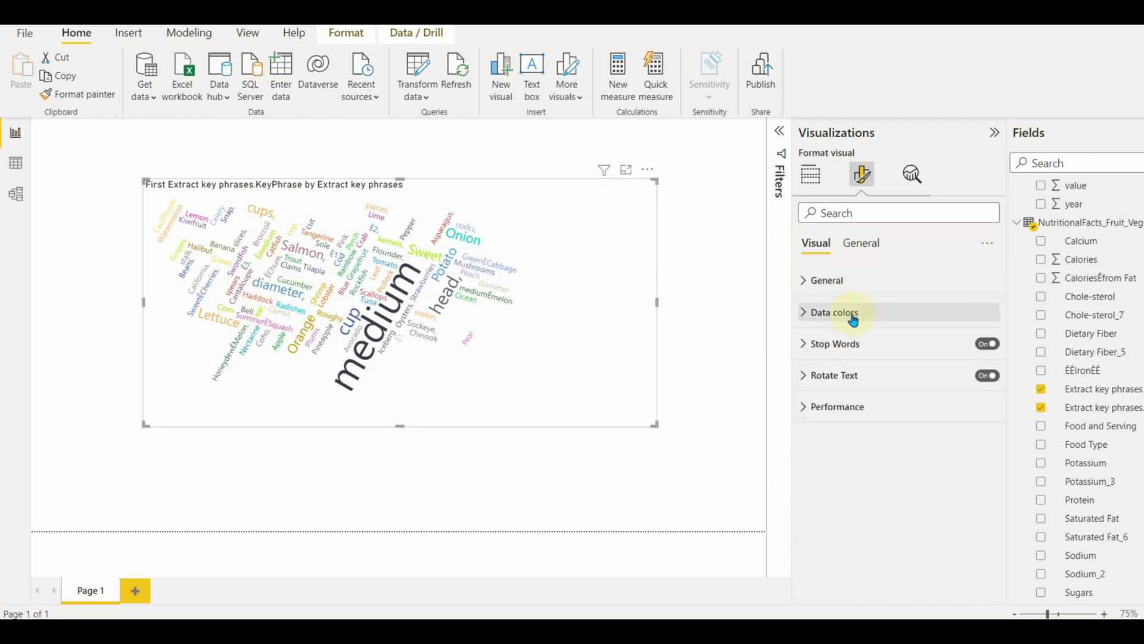
left_click(853, 312)
scroll(849, 356, "down", 1)
scroll(834, 417, "down", 10)
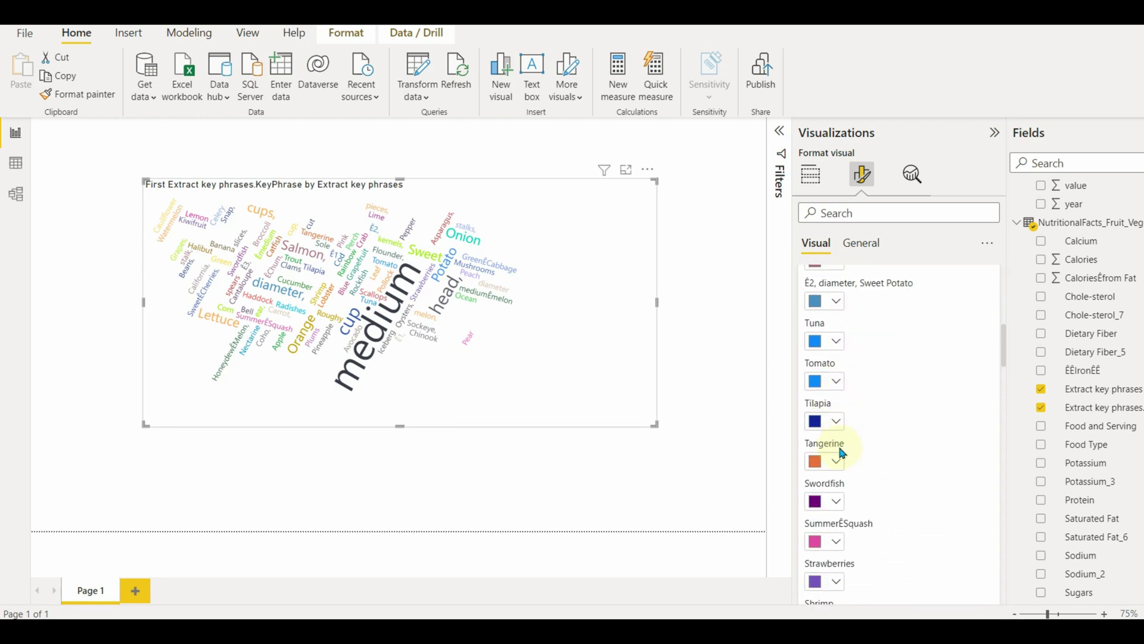
scroll(838, 443, "down", 10)
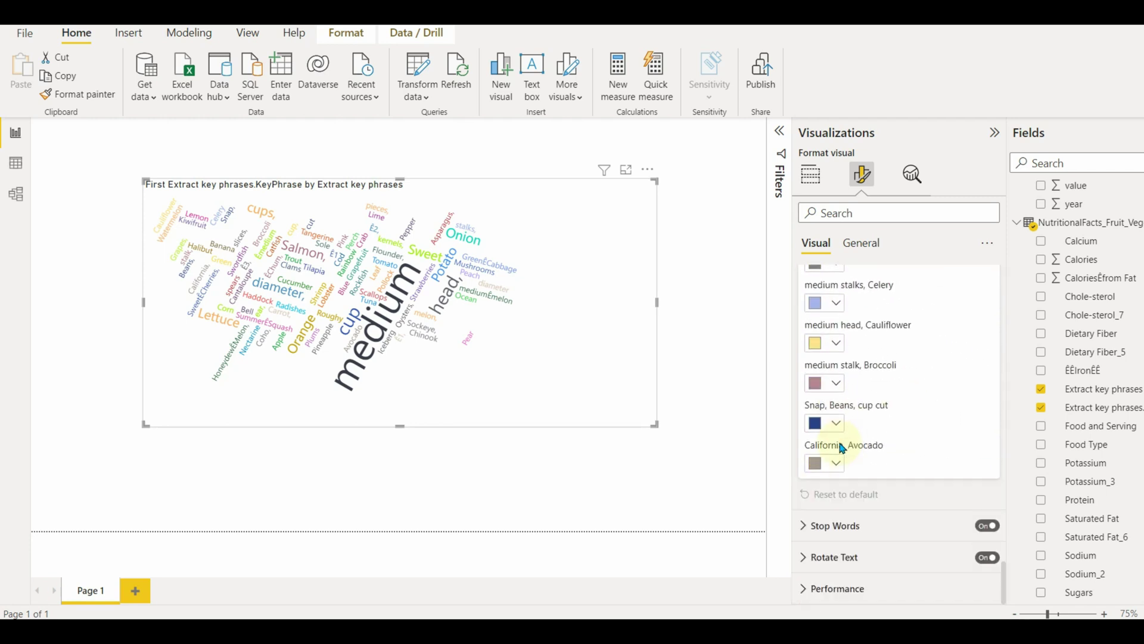
scroll(838, 439, "up", 15)
scroll(840, 429, "up", 10)
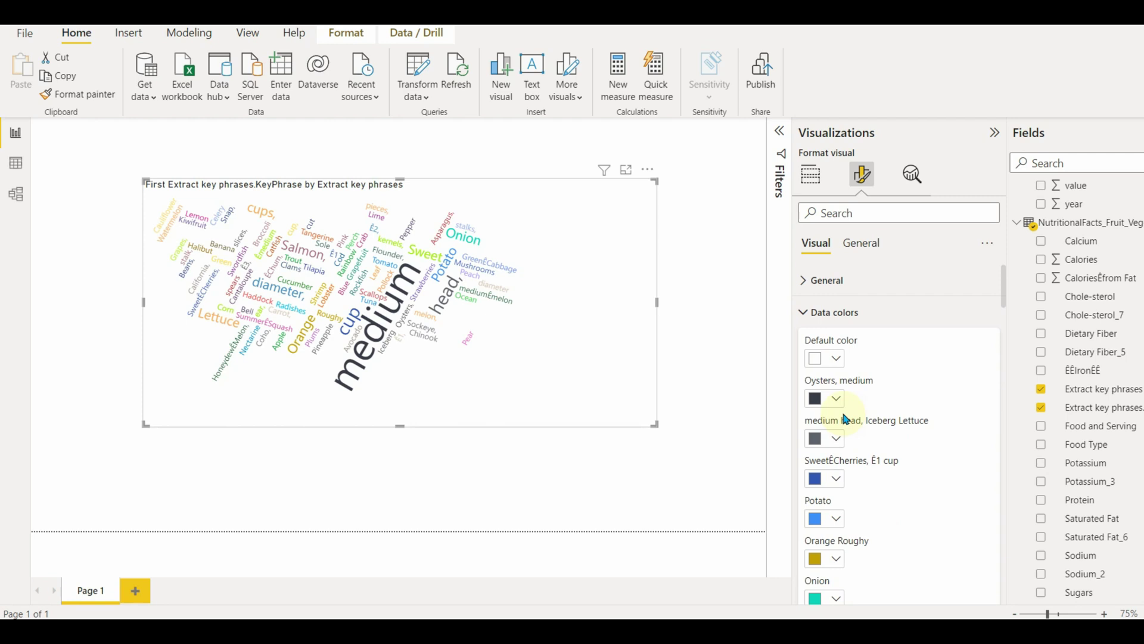
left_click(855, 311)
left_click(938, 348)
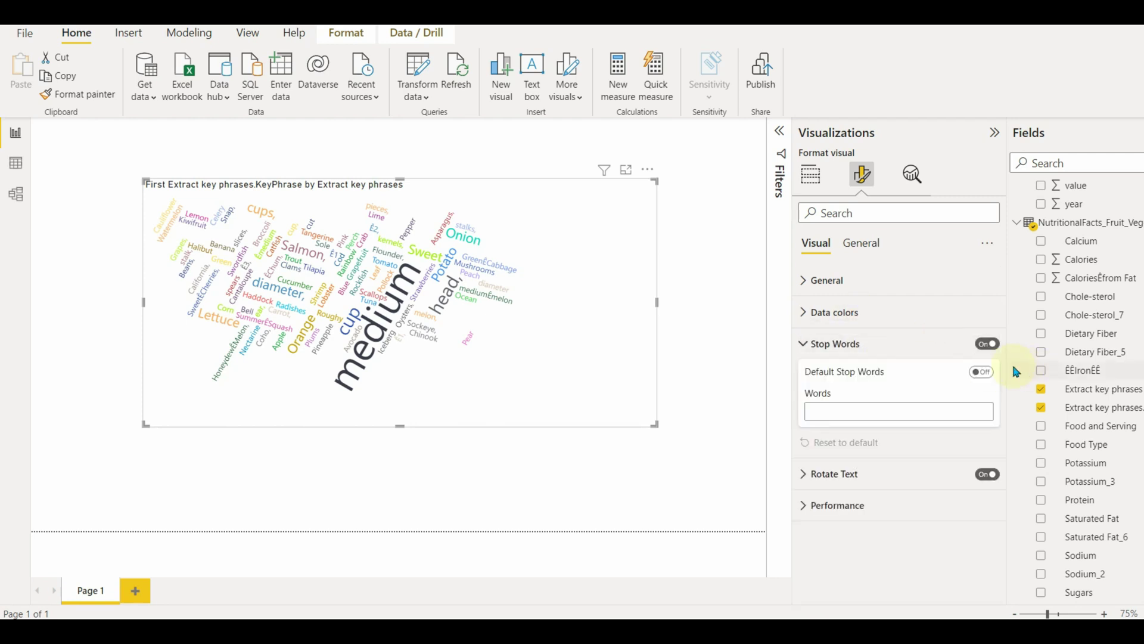
left_click(989, 374)
left_click(988, 344)
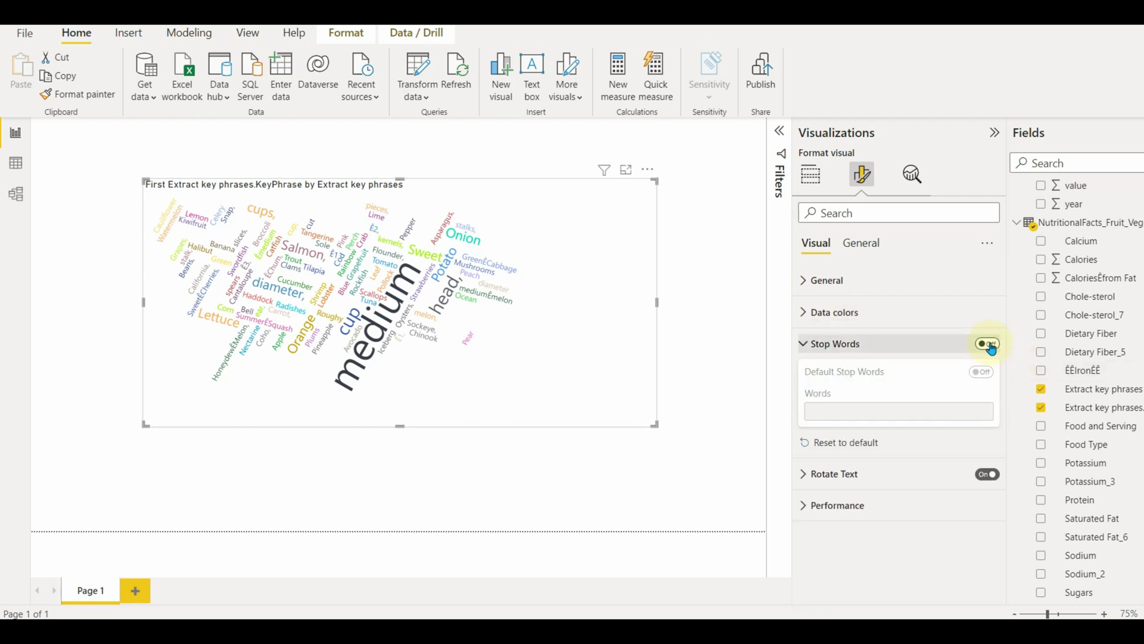
left_click(996, 345)
left_click(1000, 346)
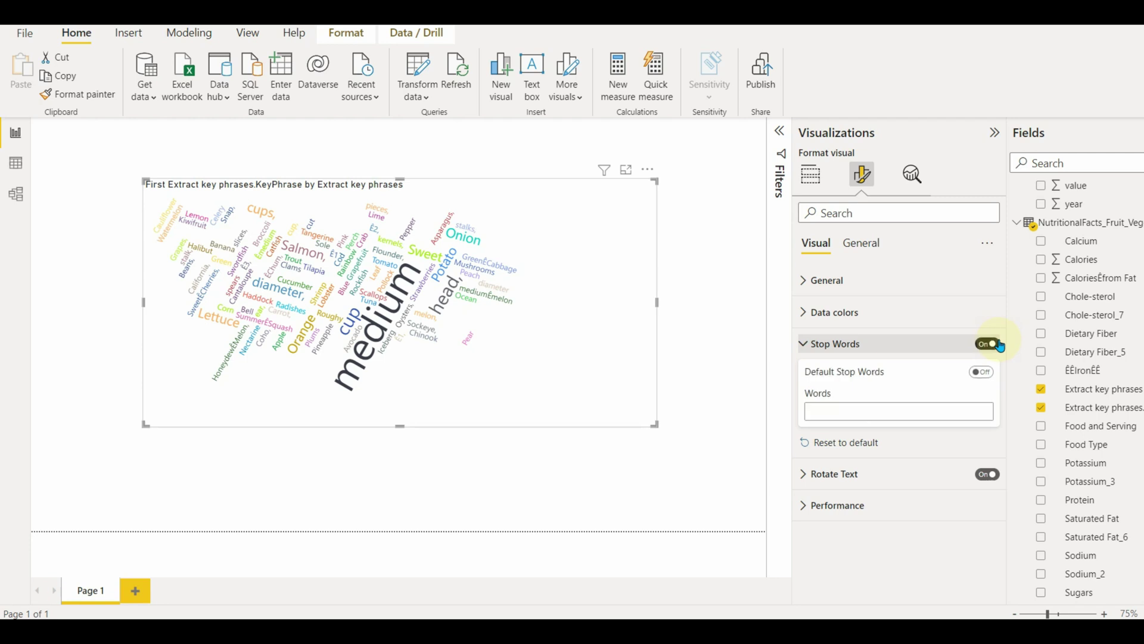
left_click(861, 346)
Enlarge the word cloud and, after trying -60° minimum angle and 3 orientations, leave rotation off
left_click(986, 376)
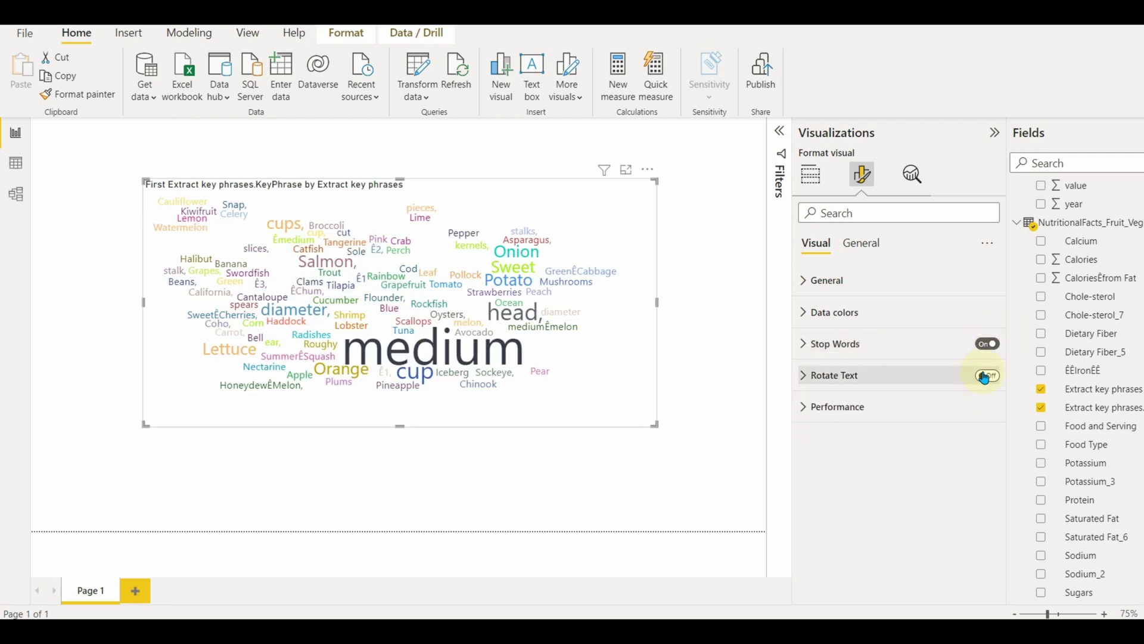
left_click_drag(651, 426, 737, 497)
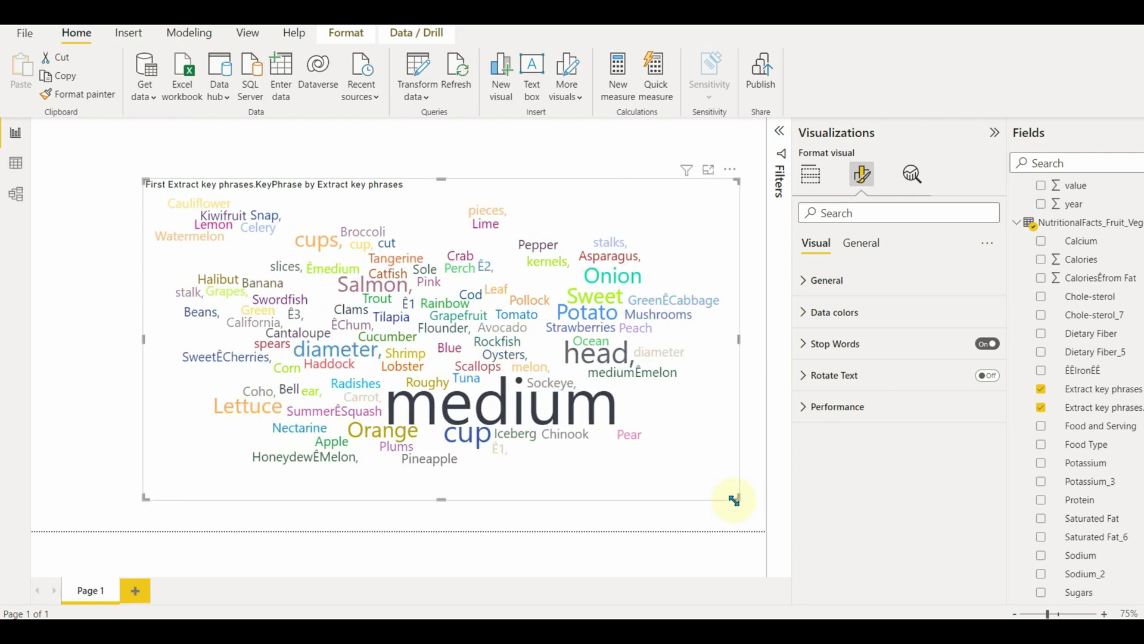
left_click(961, 378)
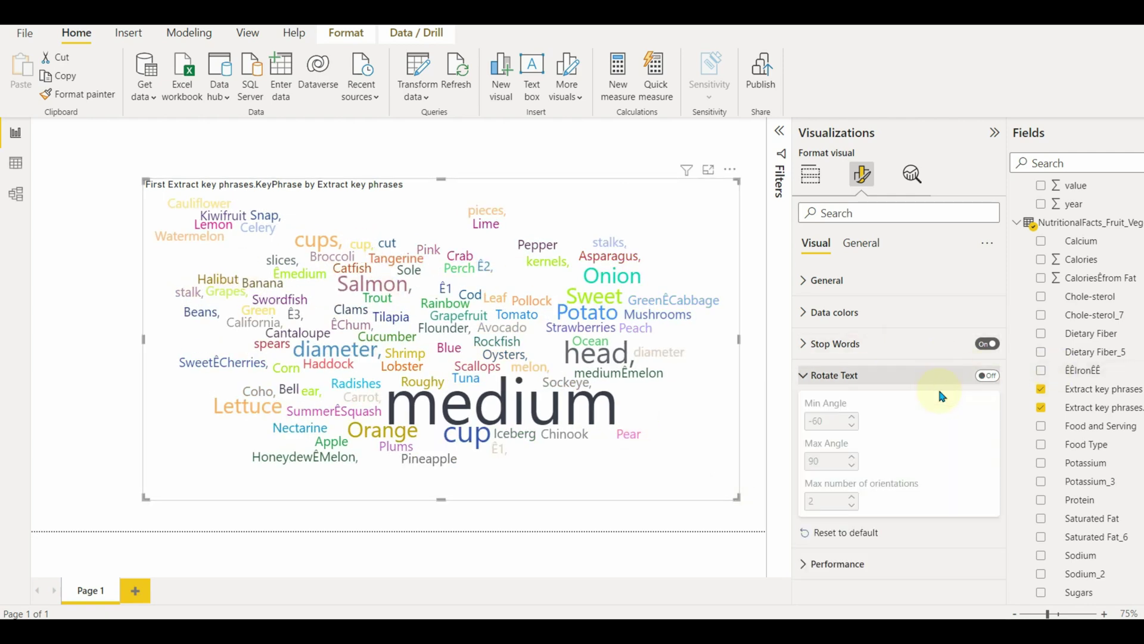
left_click(991, 376)
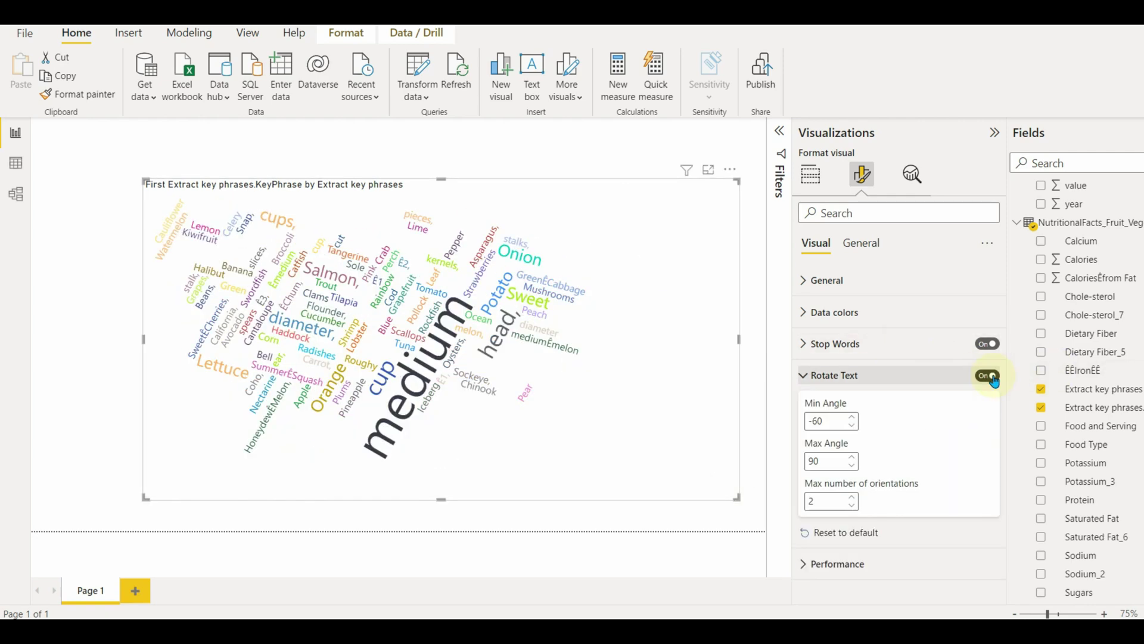
left_click(852, 418)
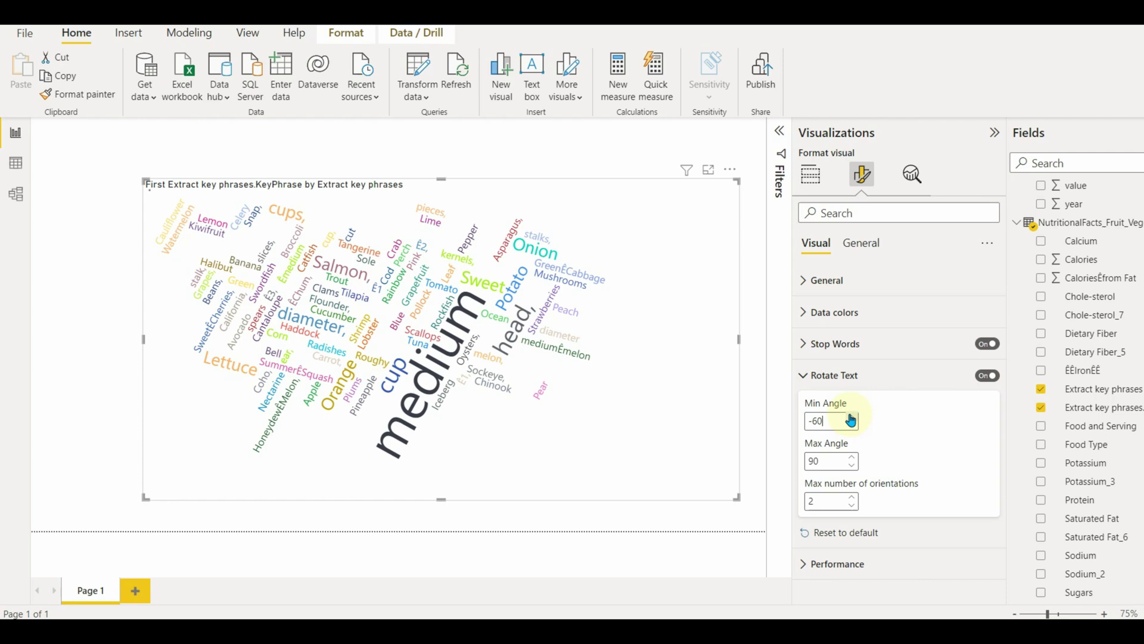
left_click(852, 497)
left_click(987, 375)
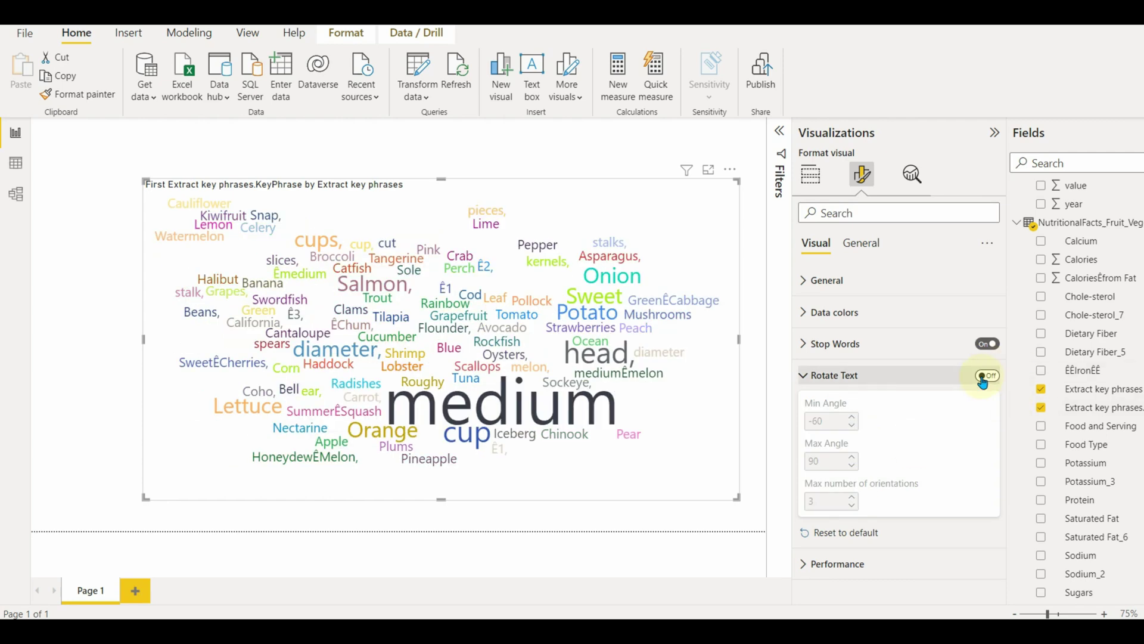
Turn on Pre-estimate words count and raise drawing Quality from 40% to 51%
left_click(858, 375)
left_click(857, 407)
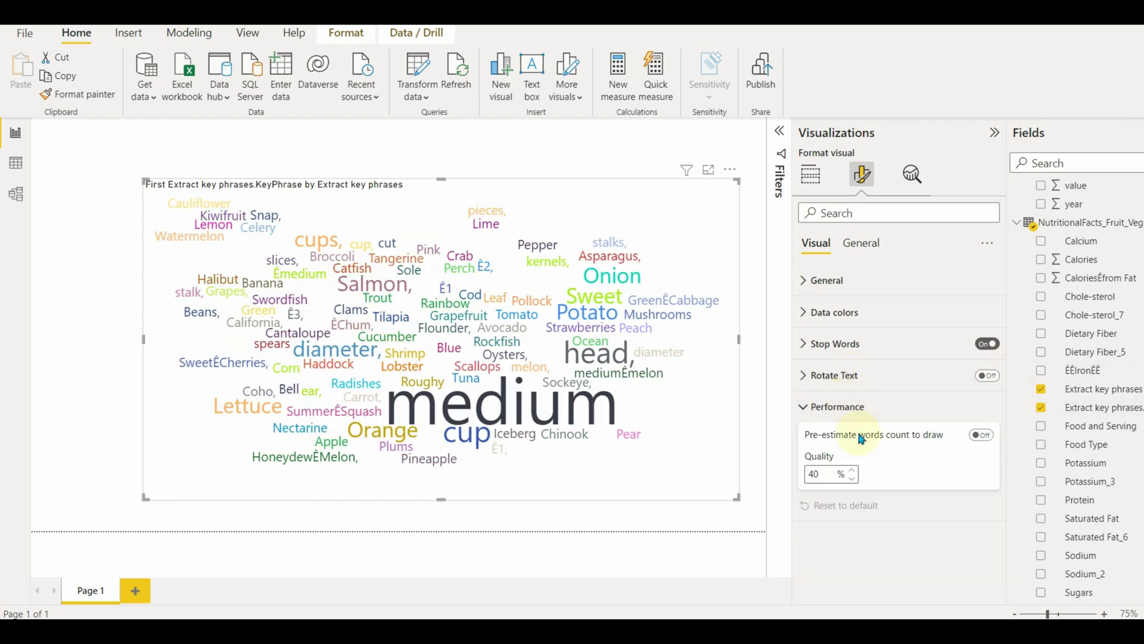
left_click(981, 436)
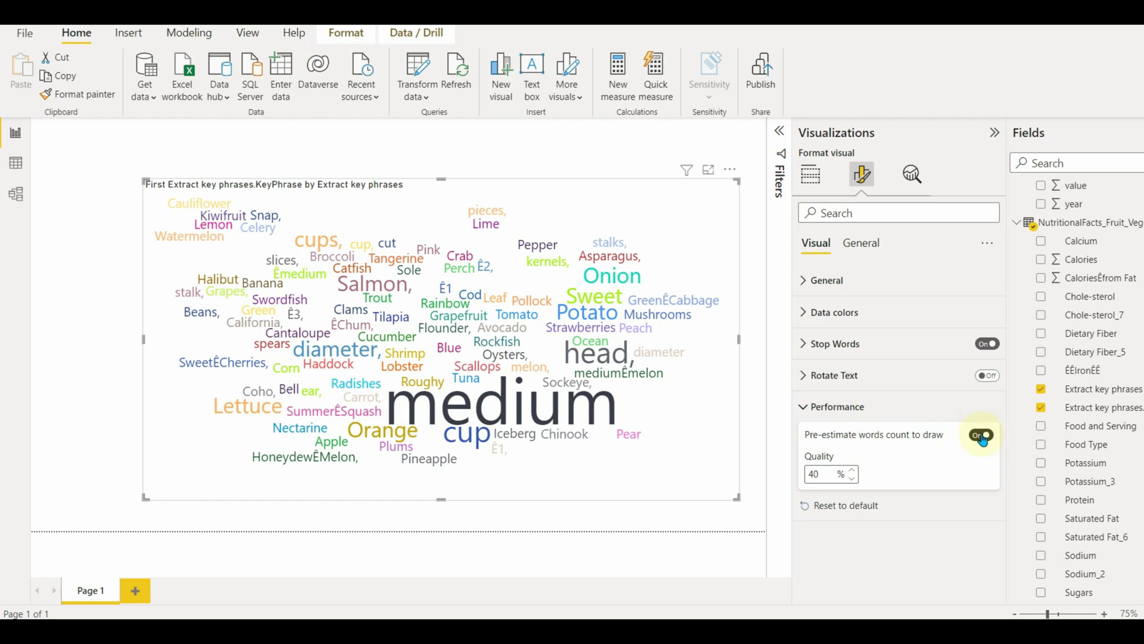
left_click(855, 472)
left_click(854, 472)
left_click(892, 414)
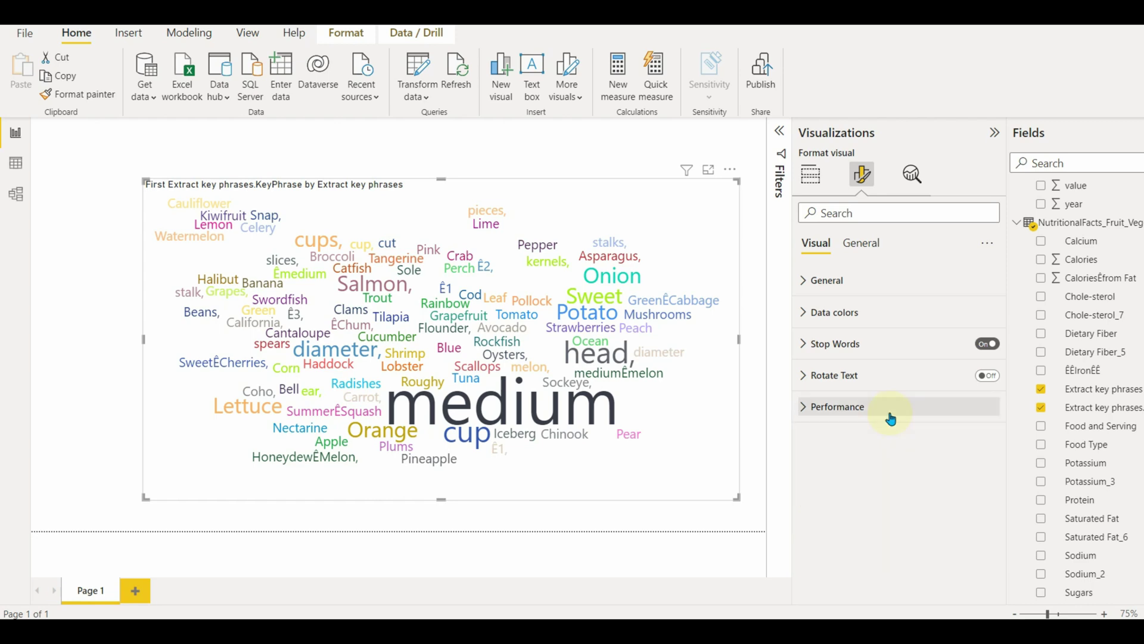
Expand Properties and Title in General formatting, then scroll down to the Effects background settings
left_click(863, 253)
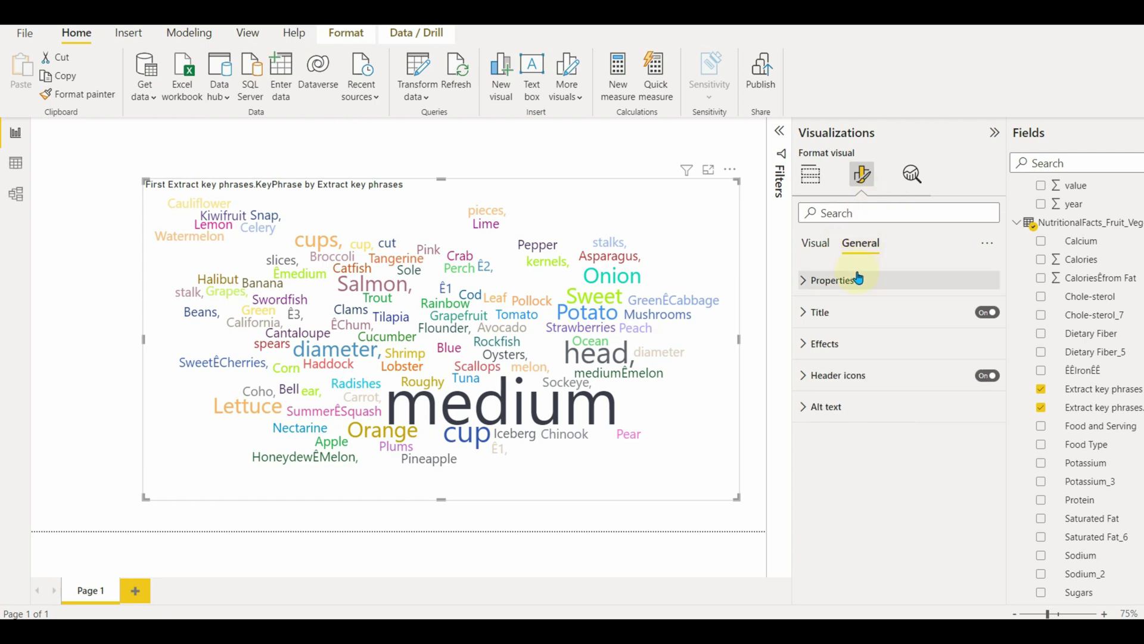
left_click(861, 278)
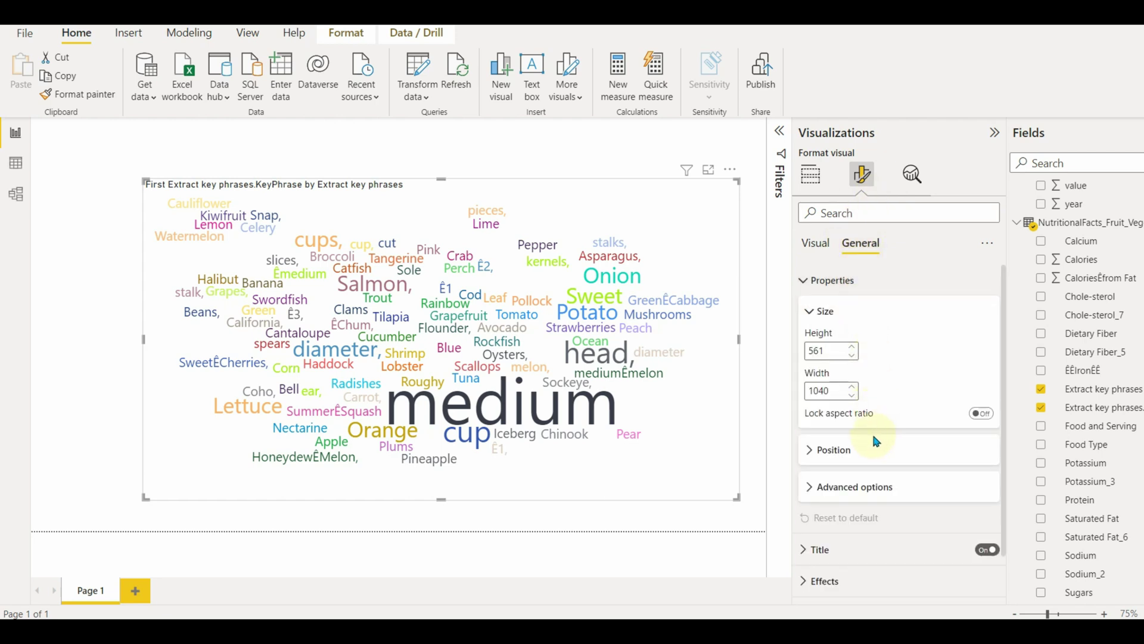
scroll(872, 431, "down", 1)
left_click(858, 494)
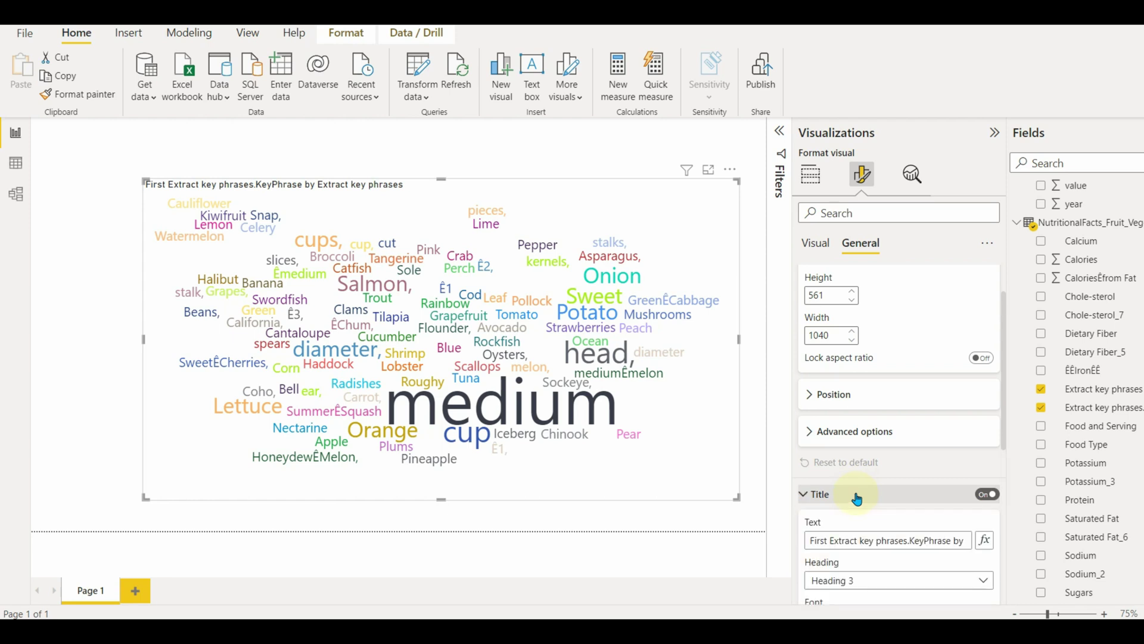
scroll(862, 450, "down", 3)
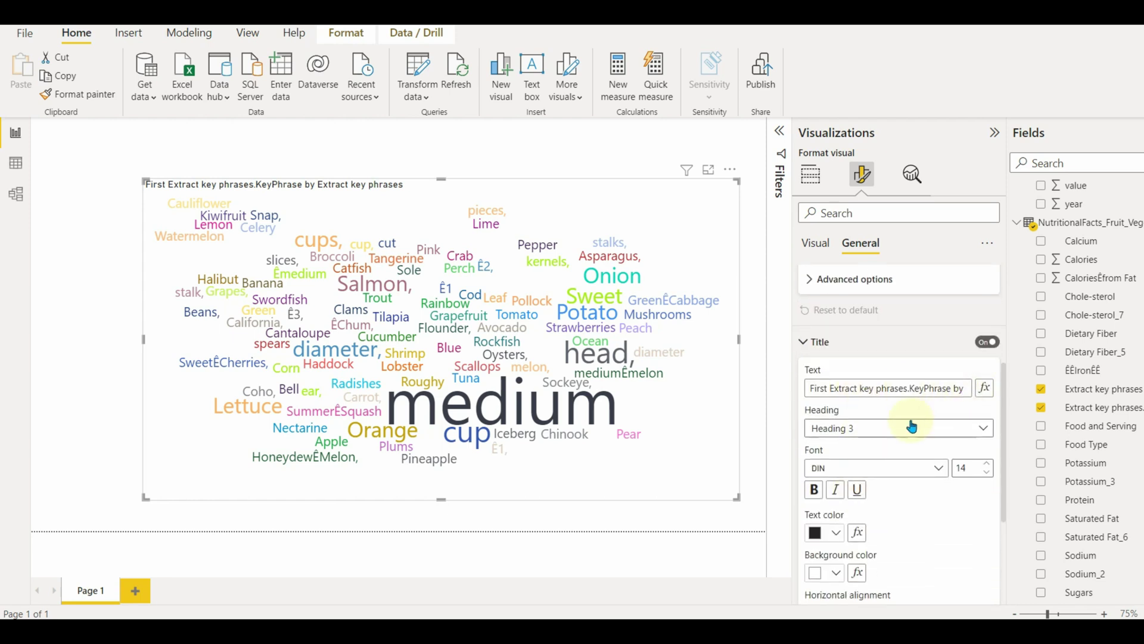
scroll(912, 426, "down", 1)
scroll(845, 433, "down", 2)
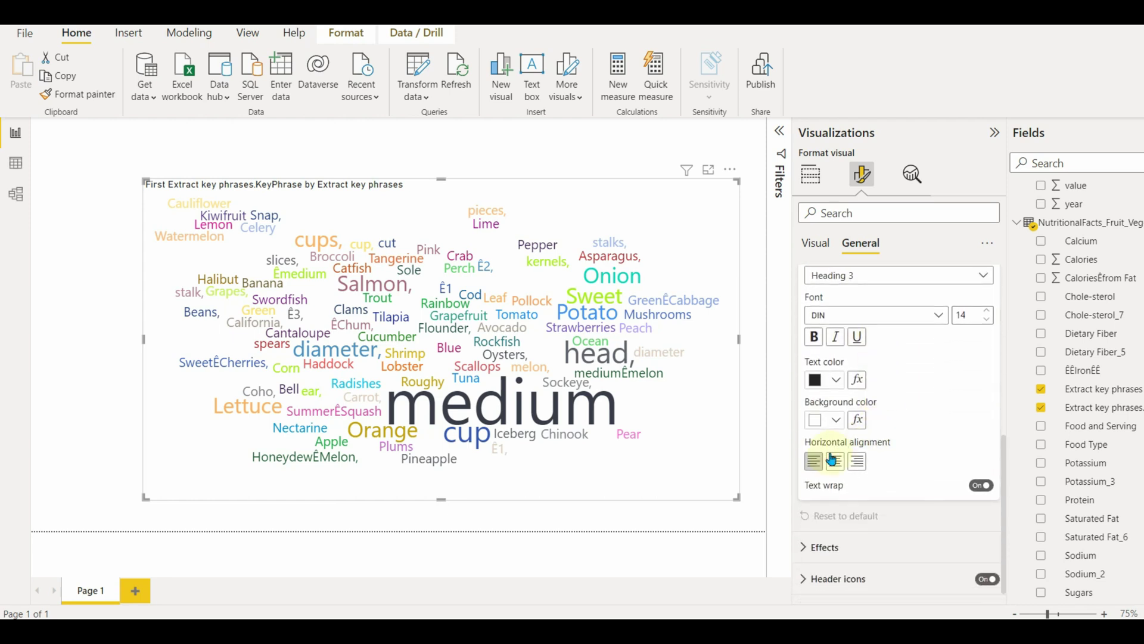
scroll(882, 486, "down", 2)
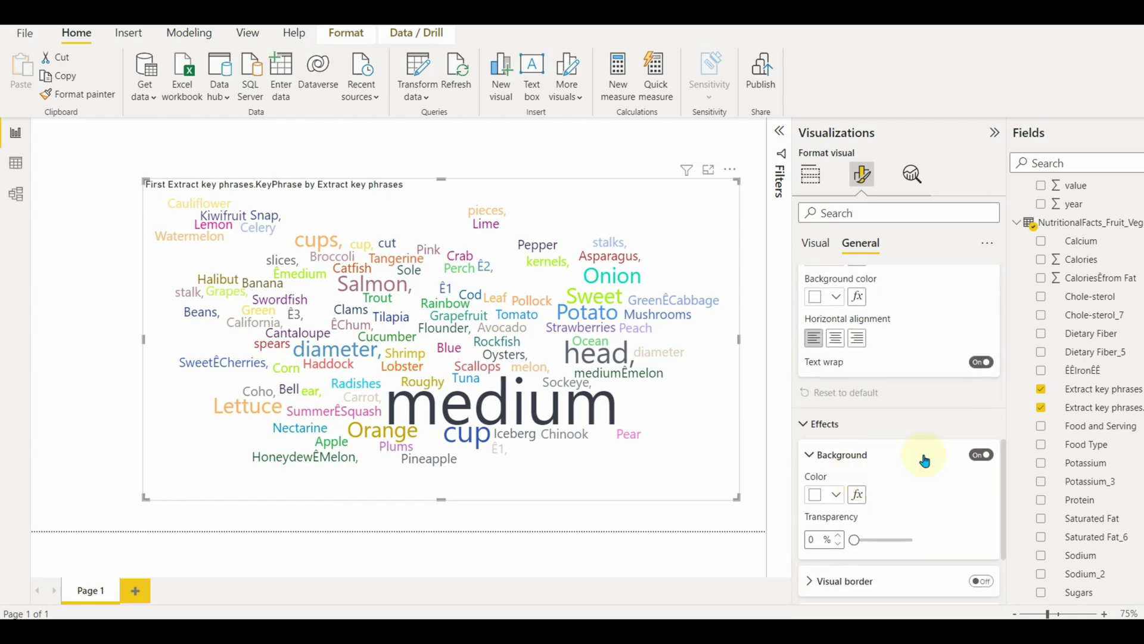
Switch the word cloud's background fill off after briefly trying a light grey colour
left_click(981, 454)
left_click(835, 494)
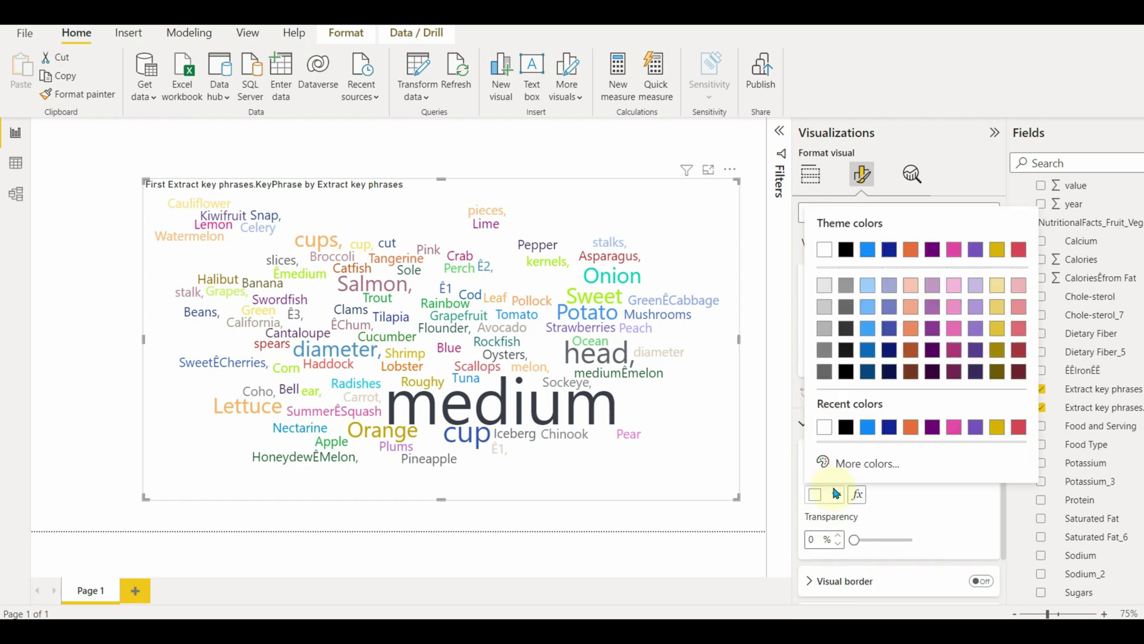
left_click(828, 292)
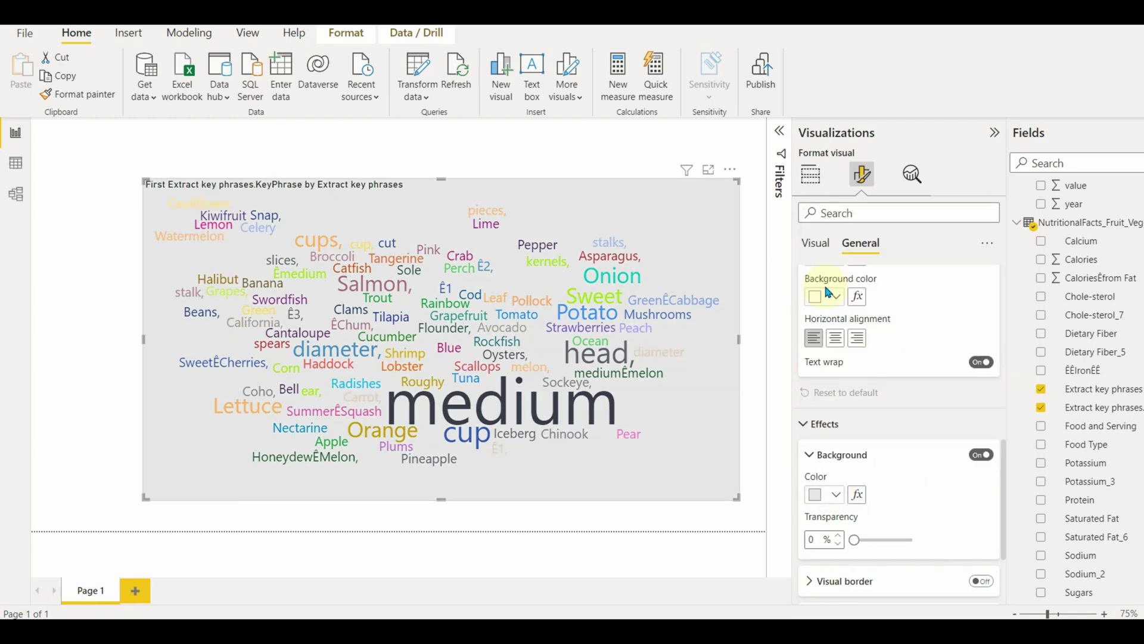
left_click(981, 454)
scroll(879, 418, "down", 1)
left_click(846, 374)
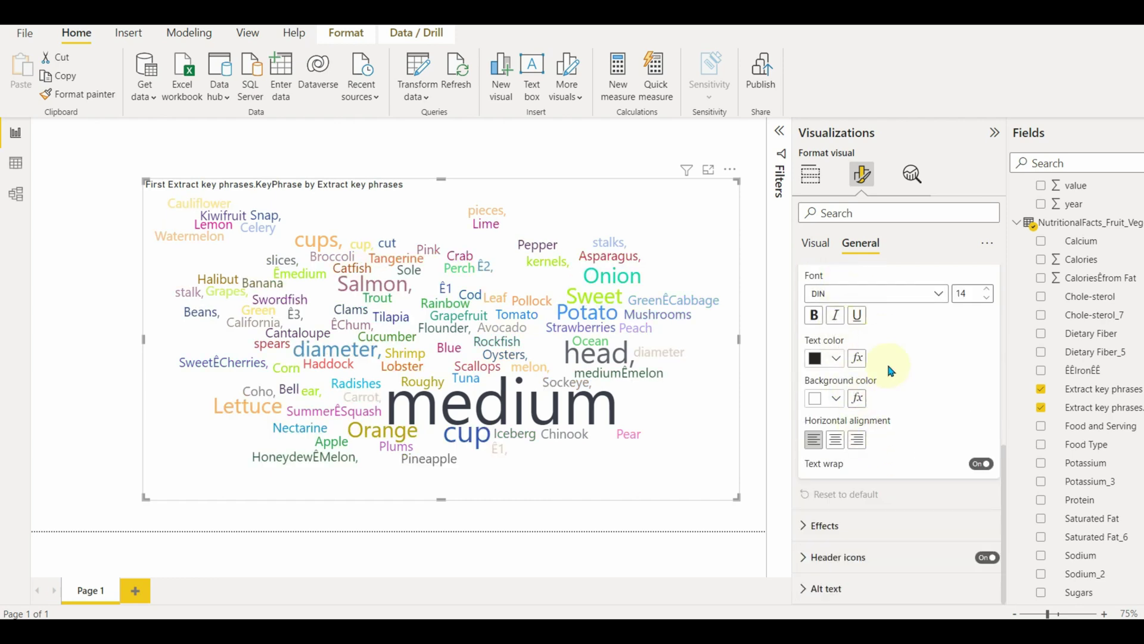
Check the title font list, keeping DIN, and collapse the Properties section
scroll(886, 362, "up", 3)
left_click(876, 446)
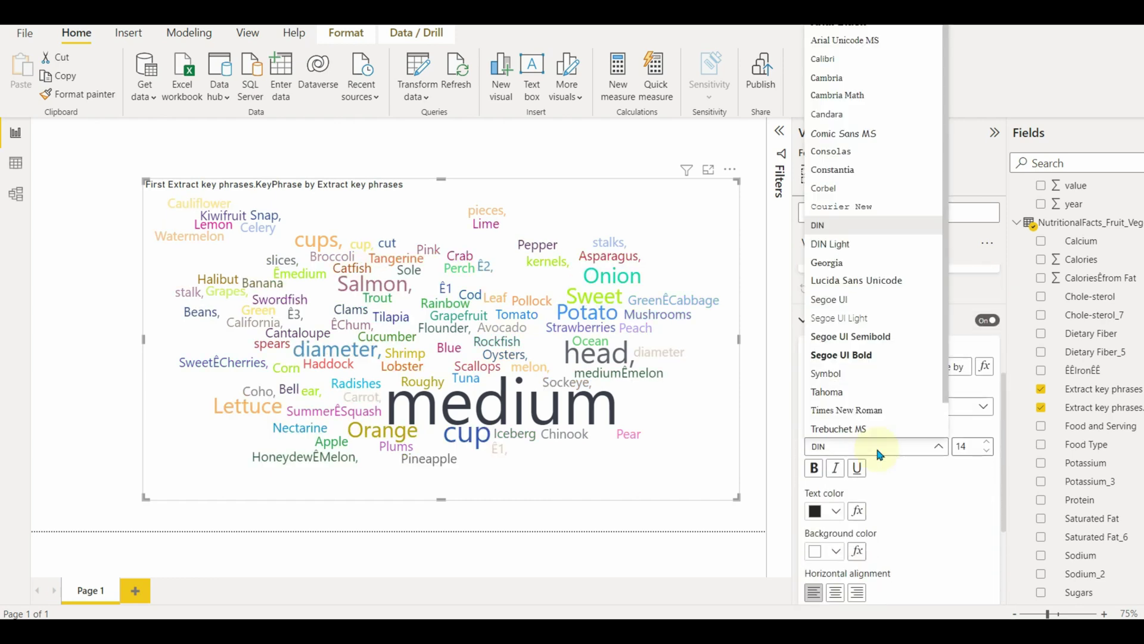
left_click(876, 446)
scroll(875, 391, "up", 2)
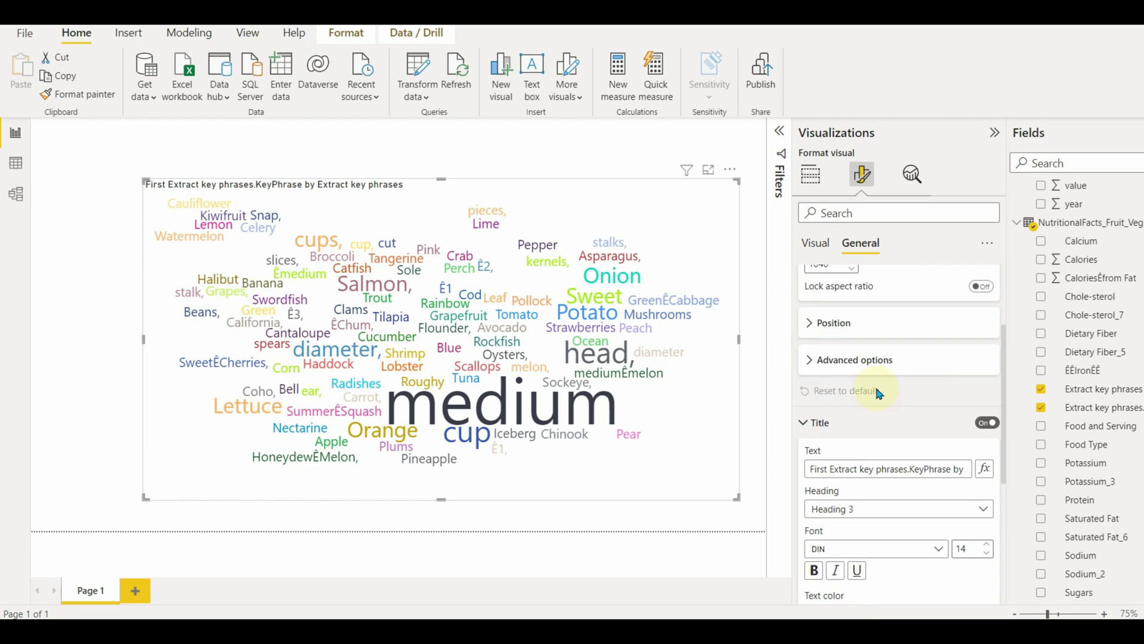
scroll(876, 390, "up", 2)
scroll(877, 391, "up", 1)
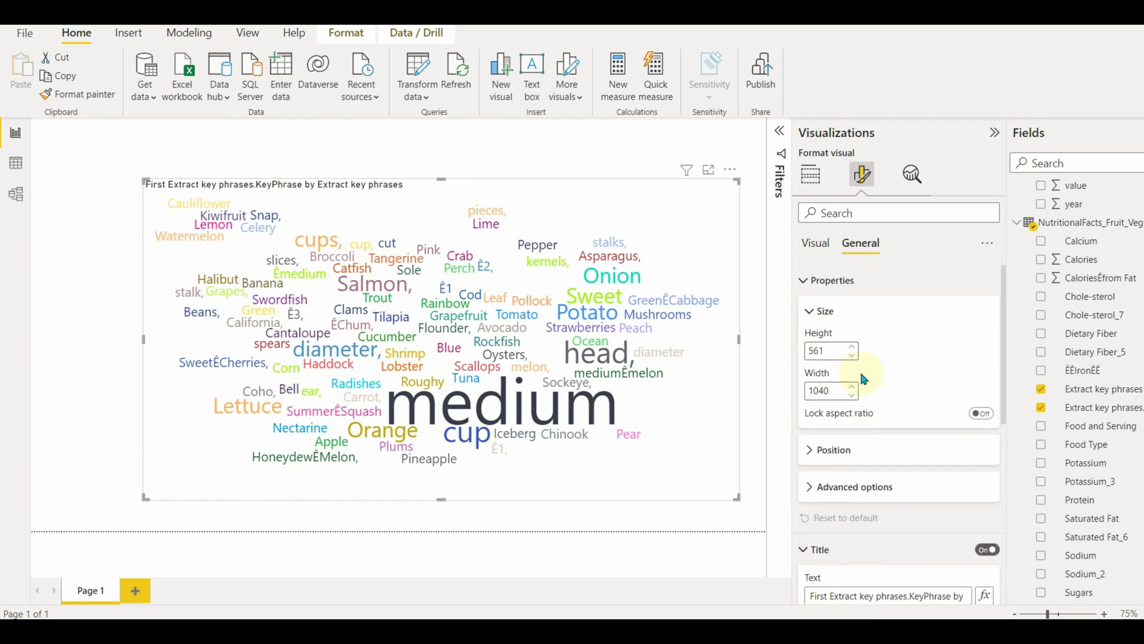
left_click(835, 278)
scroll(950, 388, "down", 1)
scroll(963, 349, "up", 1)
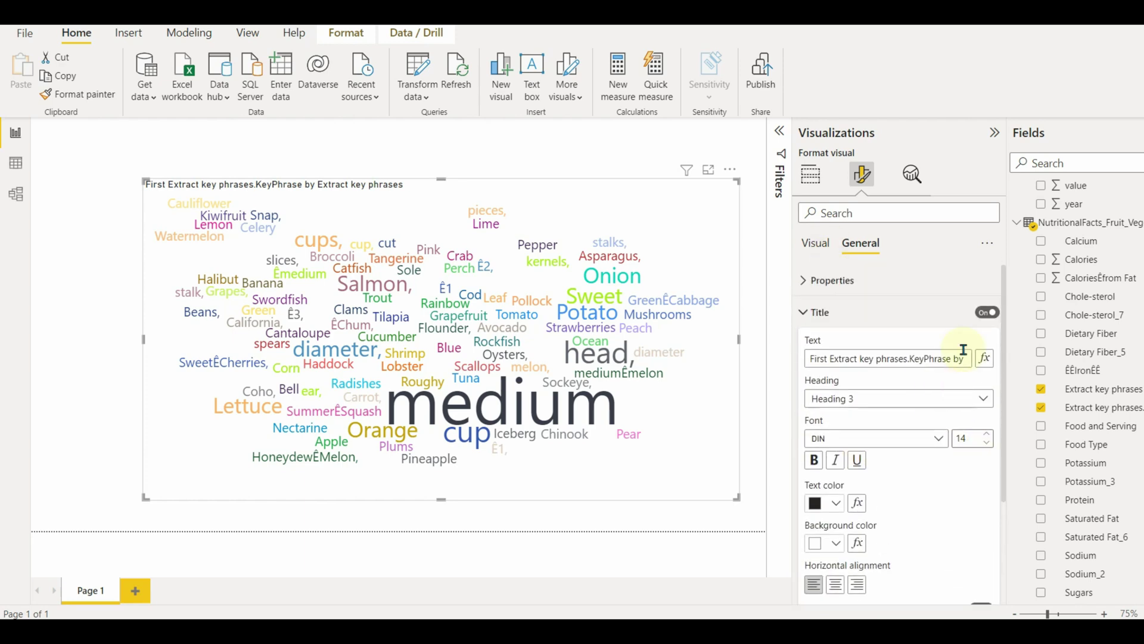
Turn off the word cloud's title and header icons
left_click(987, 312)
left_click(897, 313)
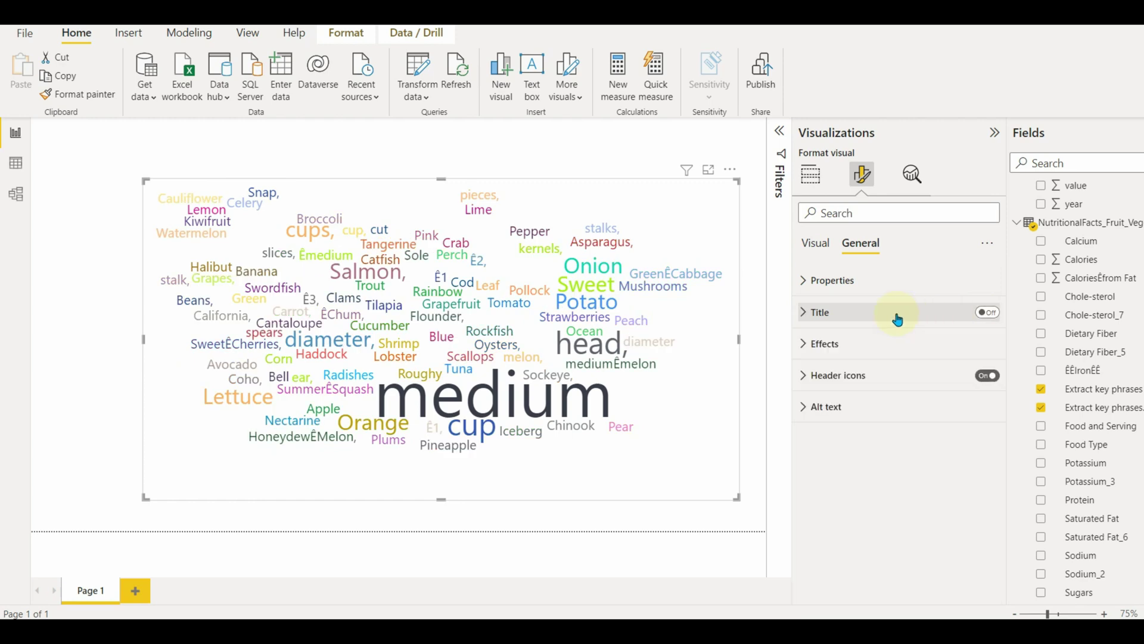
left_click(845, 356)
left_click(843, 346)
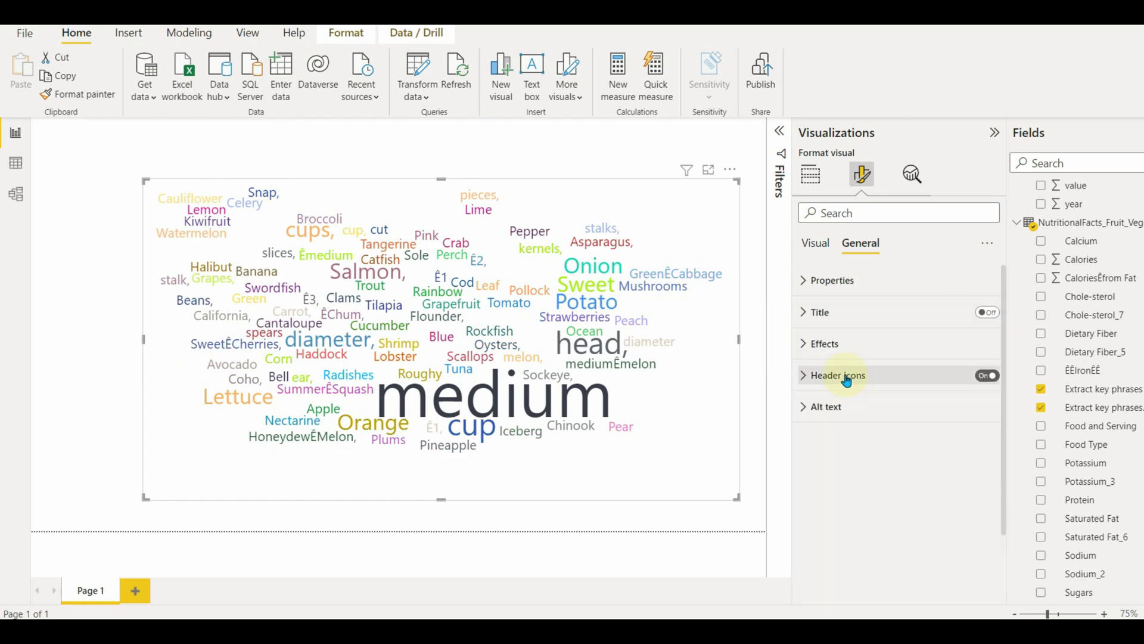
left_click(987, 376)
Review the word cloud's fields and visual setting sections without changing anything
left_click(810, 175)
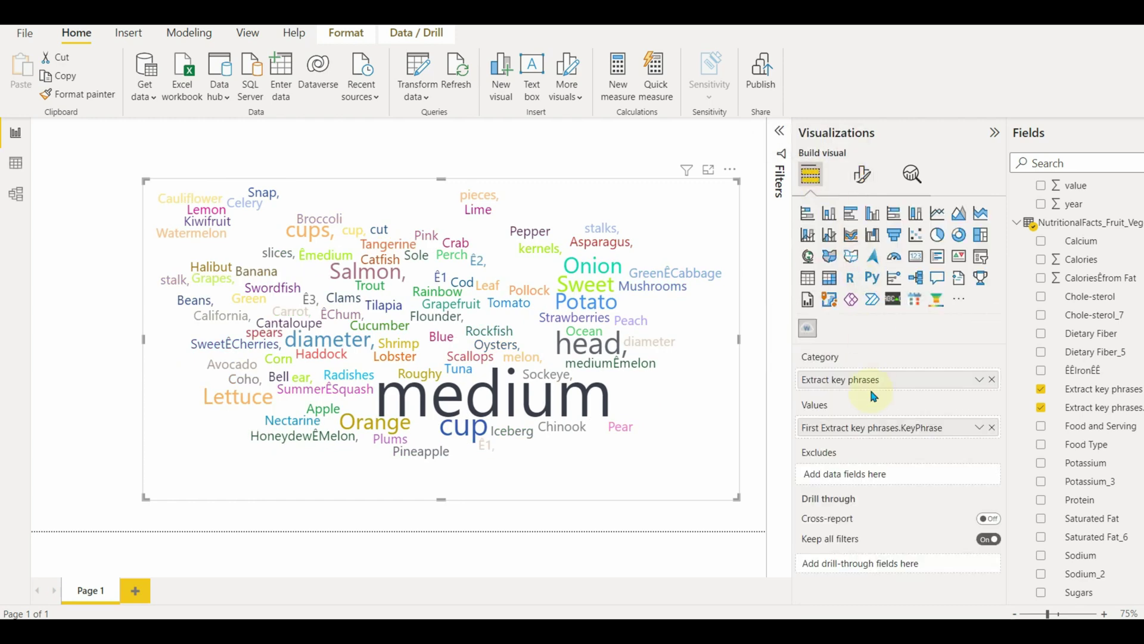
left_click(863, 175)
left_click(840, 284)
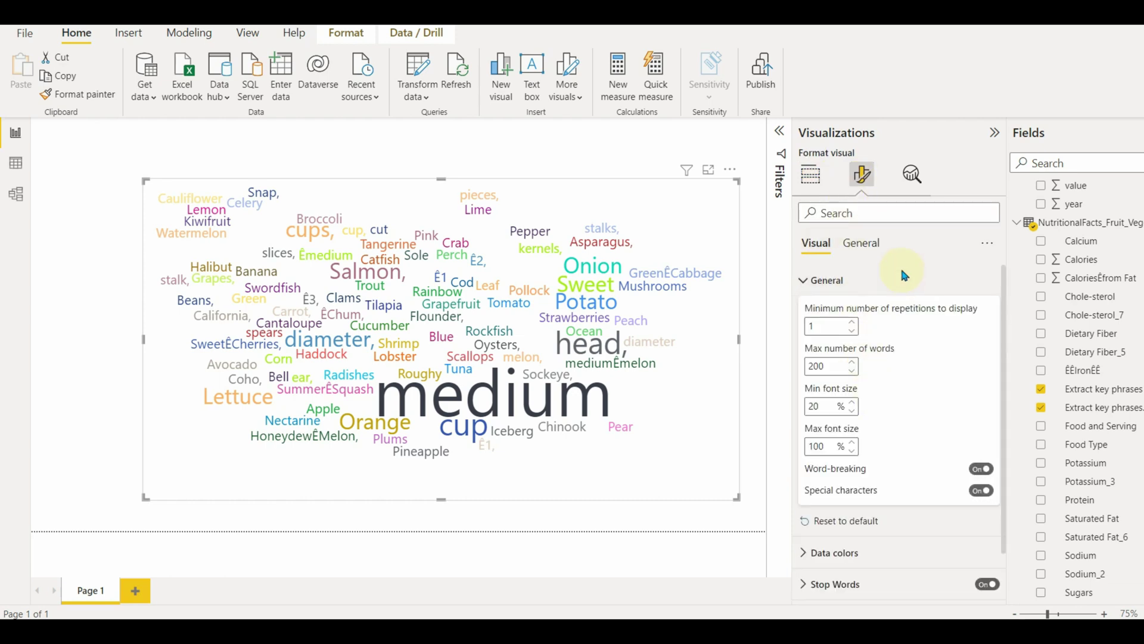
left_click(903, 276)
left_click(880, 313)
left_click(870, 343)
left_click(861, 344)
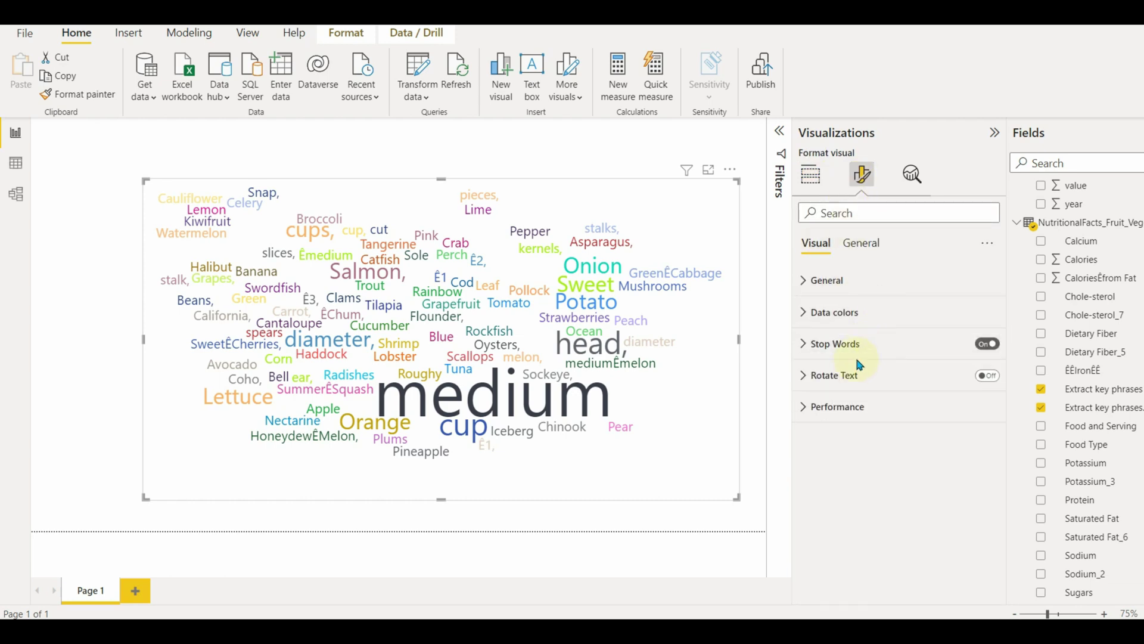
left_click(851, 375)
left_click(846, 375)
left_click(833, 406)
left_click(833, 406)
left_click(856, 246)
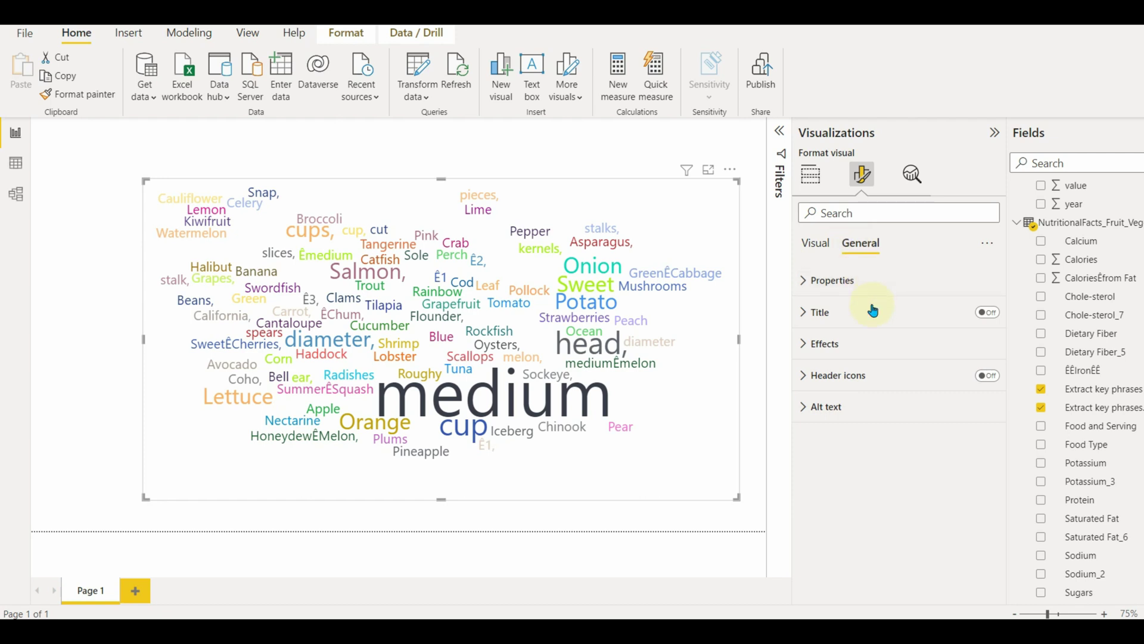
Turn on the visual border and drop shadow under Effects
left_click(880, 350)
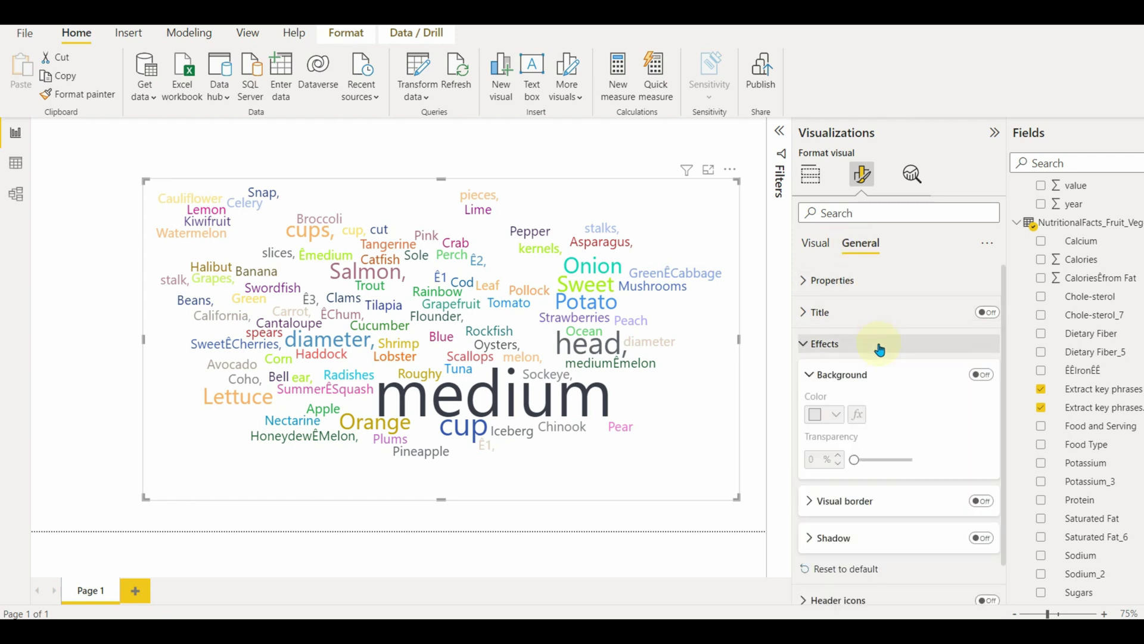
left_click(878, 506)
left_click(981, 501)
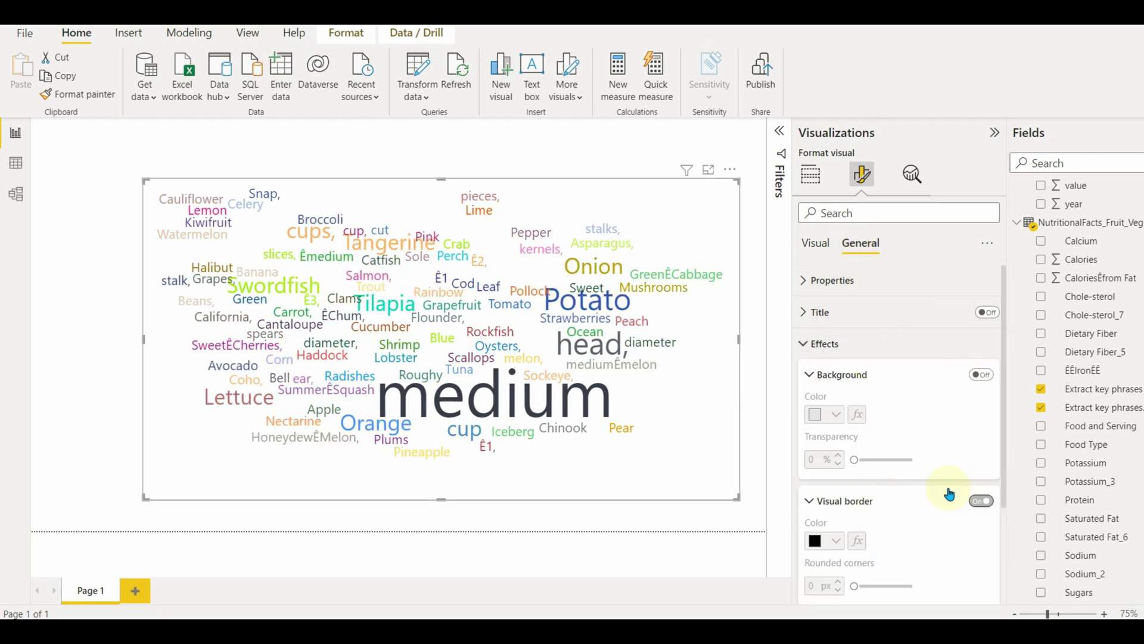
left_click(843, 501)
left_click(939, 380)
left_click(810, 174)
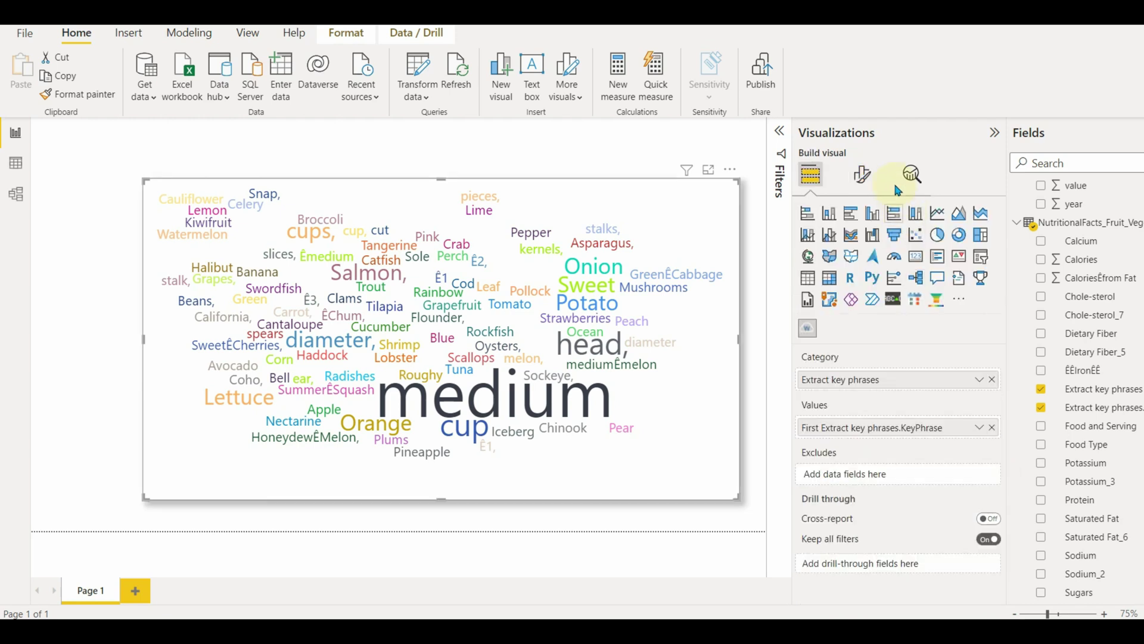
Deselect the word cloud to see it with border, shadow and no title or header icons
left_click(865, 178)
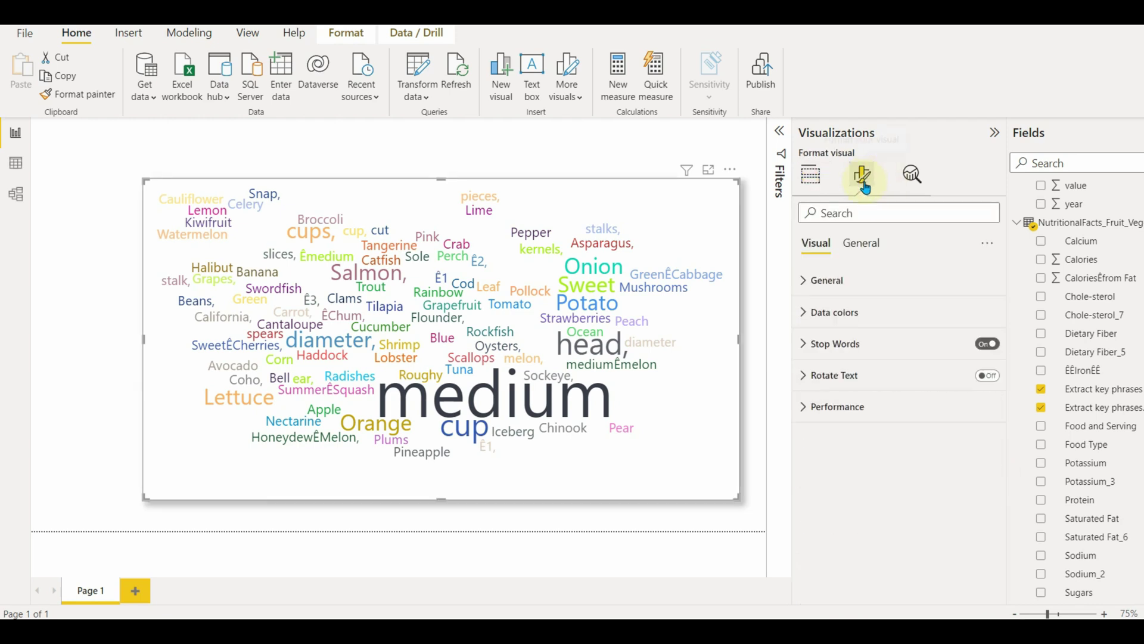
left_click(751, 156)
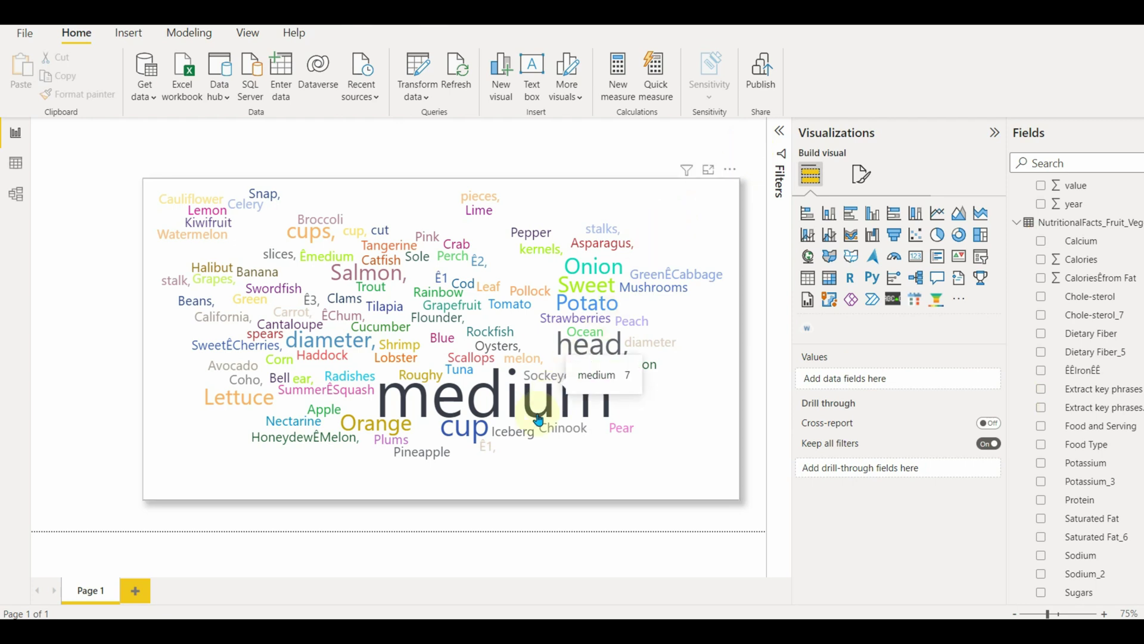